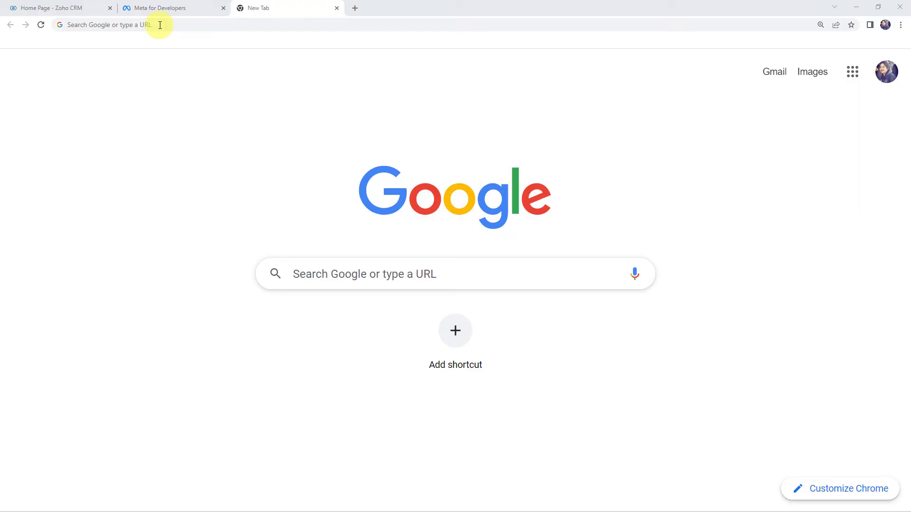
Step: Go to pabbly.com and open the Pabbly Connect page from the Products menu
left_click(160, 24)
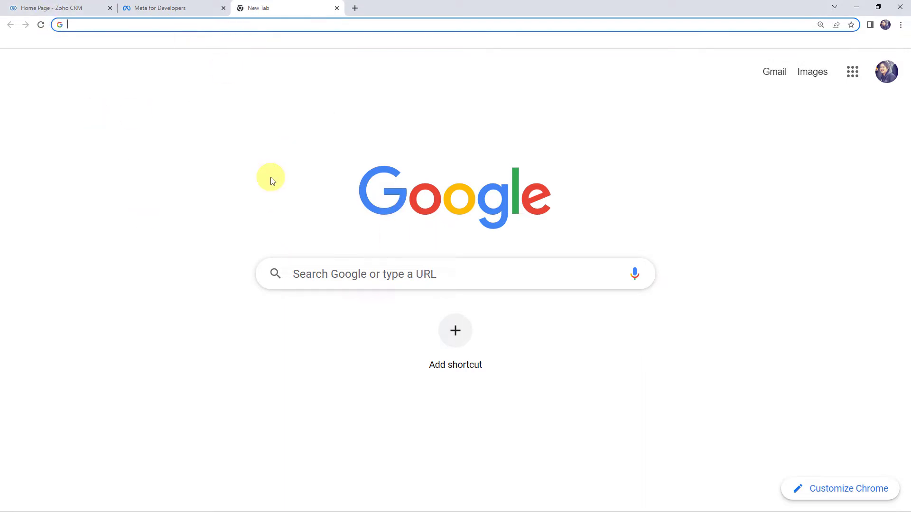
type("pabbly.com")
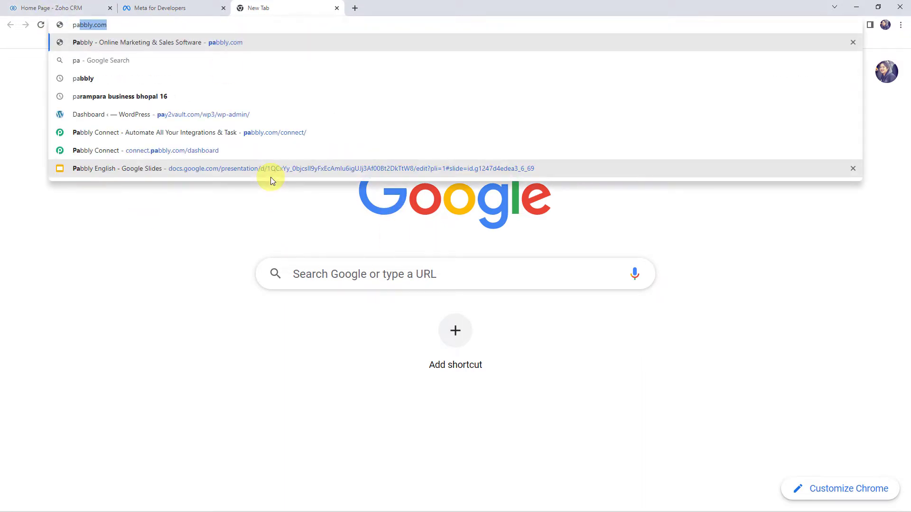
key("Return")
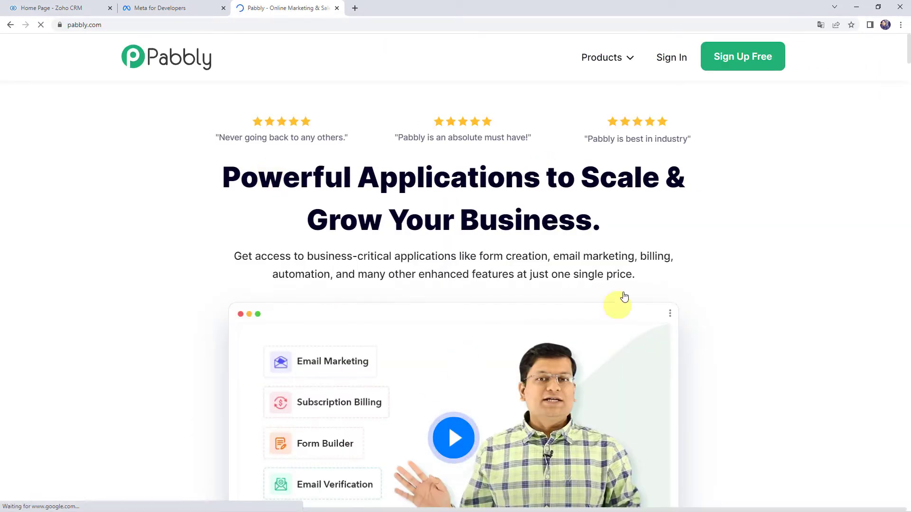
left_click(600, 57)
left_click(302, 234)
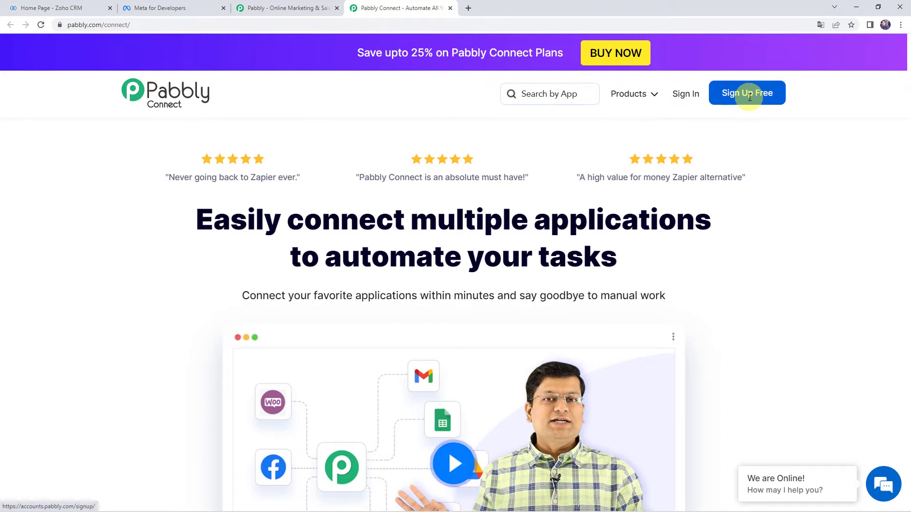
Step: Sign in to Pabbly with the saved credentials and open the Pabbly Connect workflow dashboard
left_click(689, 102)
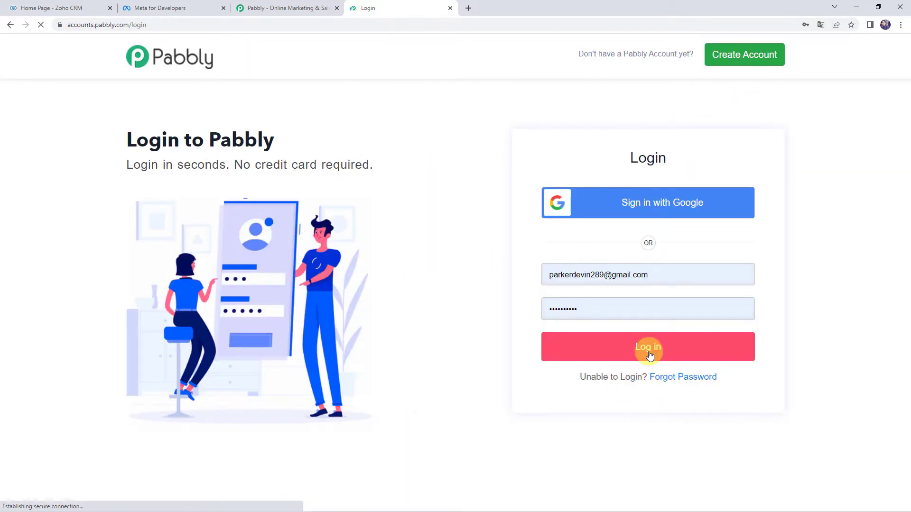
left_click(649, 352)
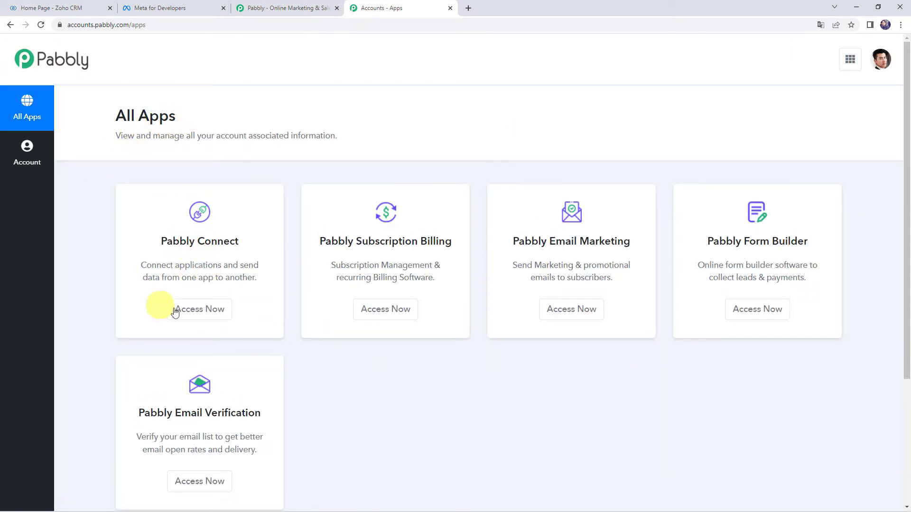
left_click(193, 310)
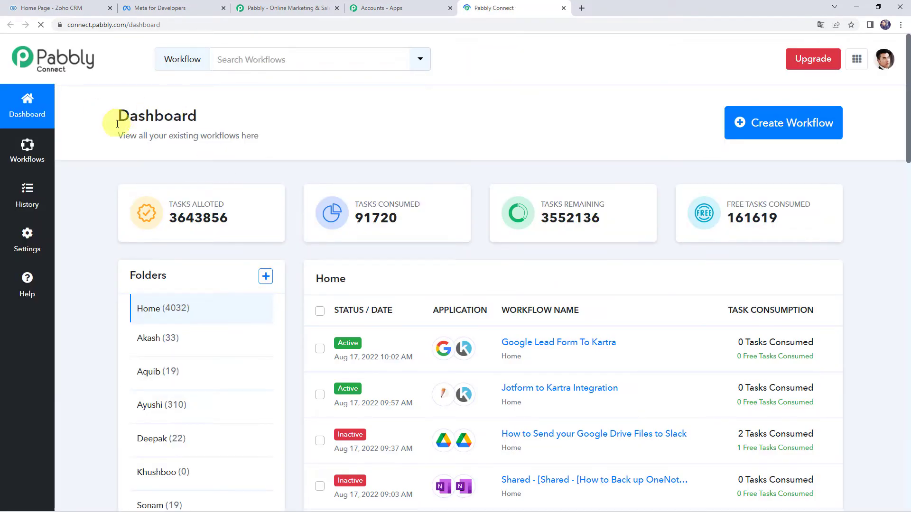
scroll(507, 385, "down", 1)
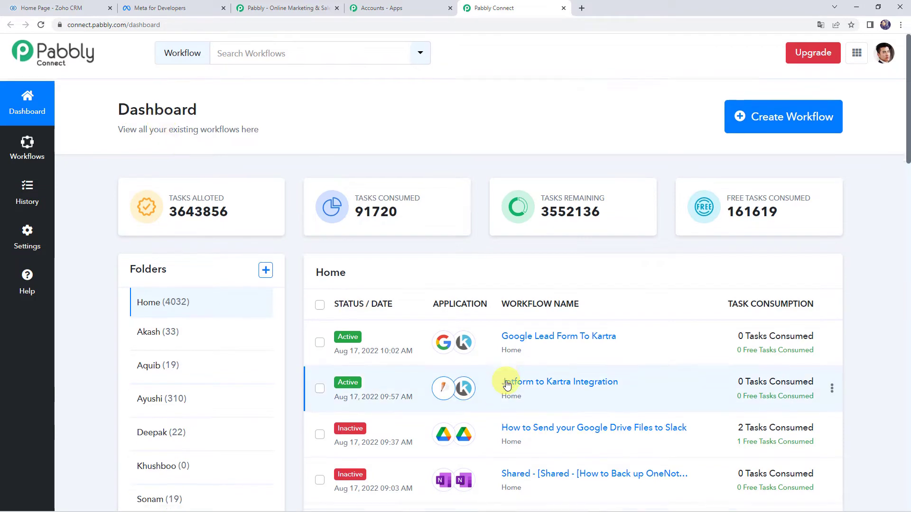
scroll(507, 385, "down", 6)
scroll(507, 386, "up", 6)
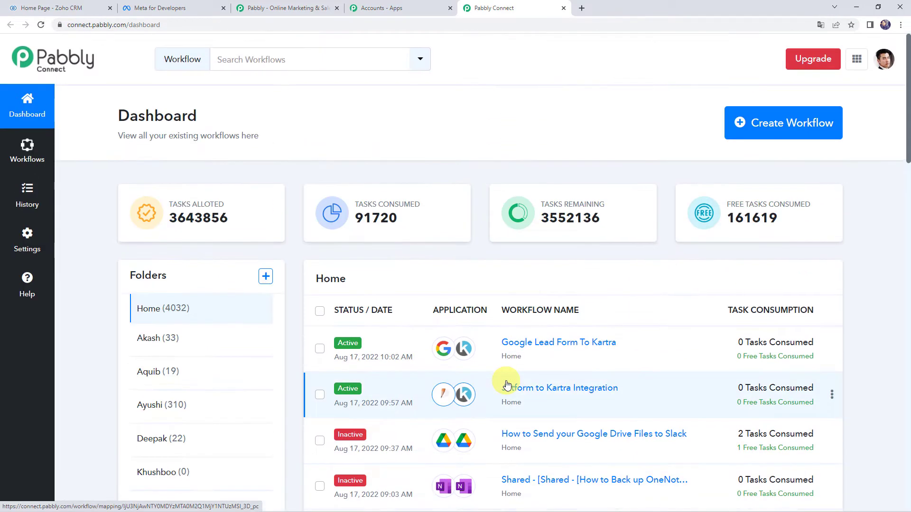
Step: Create a workflow named 'Send WhatsApp Messages to New Leads' and collapse its trigger app chooser
left_click(776, 132)
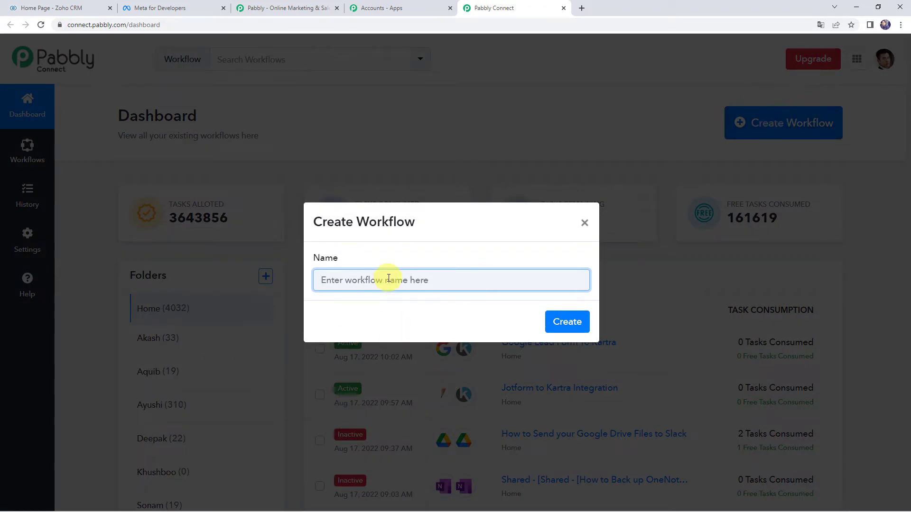
type("Send WhatsApp Messages to New Leads")
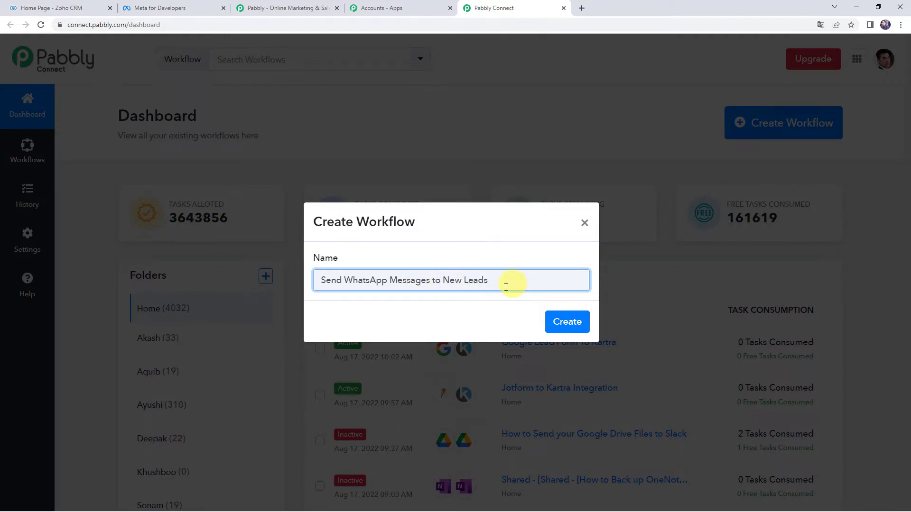
left_click(568, 320)
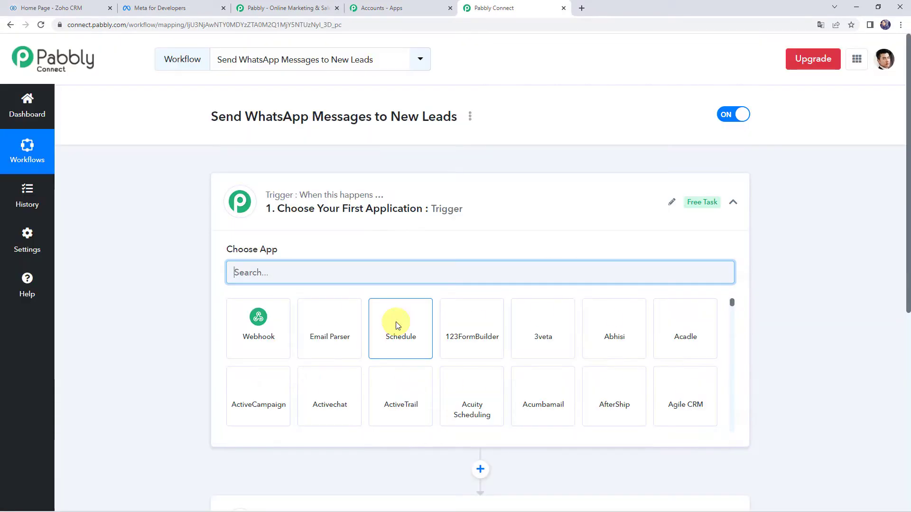
left_click(454, 214)
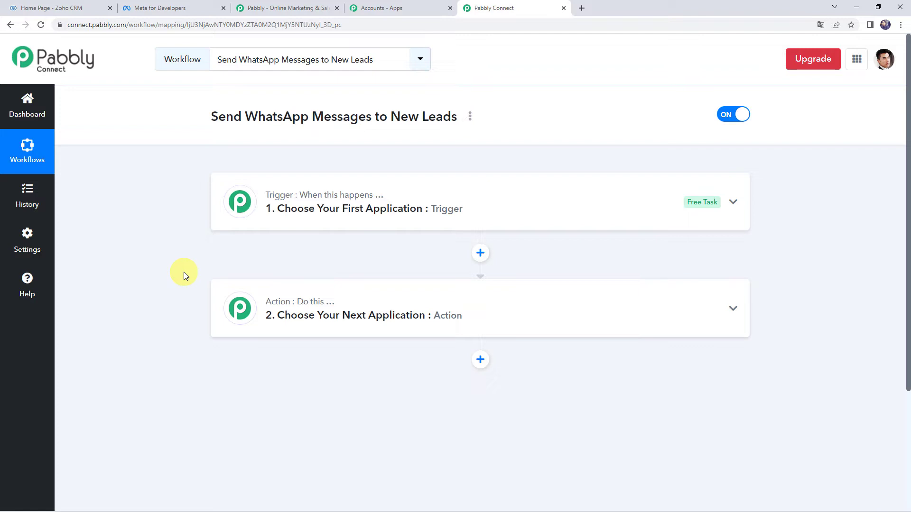
Step: Search 'zoho c', choose Zoho CRM with New Module Entry (Instant) as trigger event, and start connecting the account
left_click(459, 216)
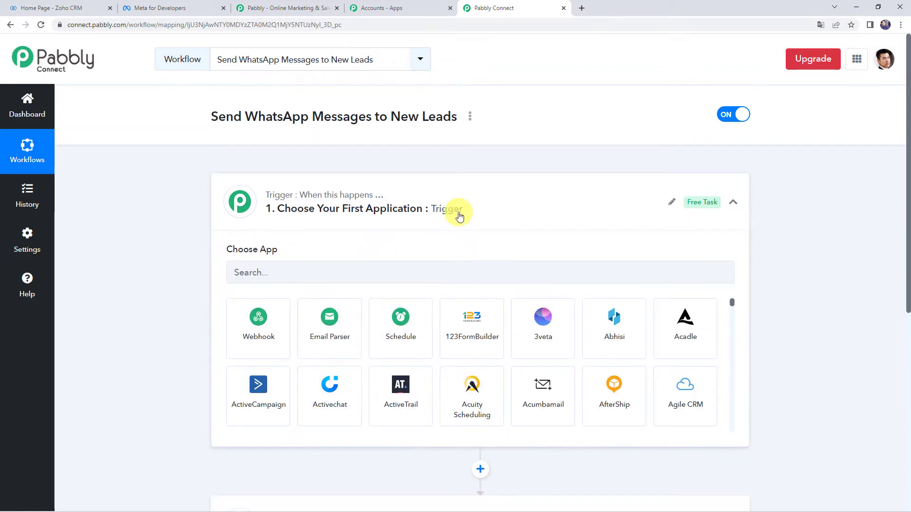
left_click(309, 270)
type("zo")
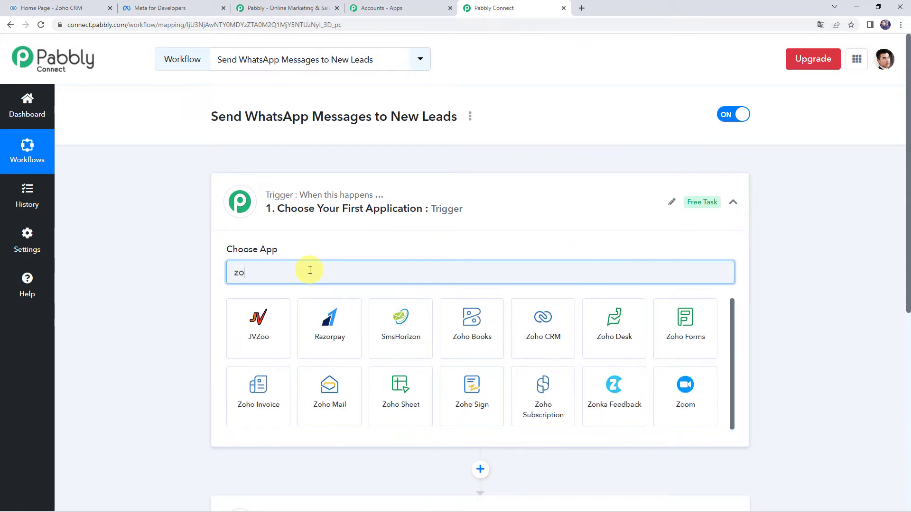
type("ho c")
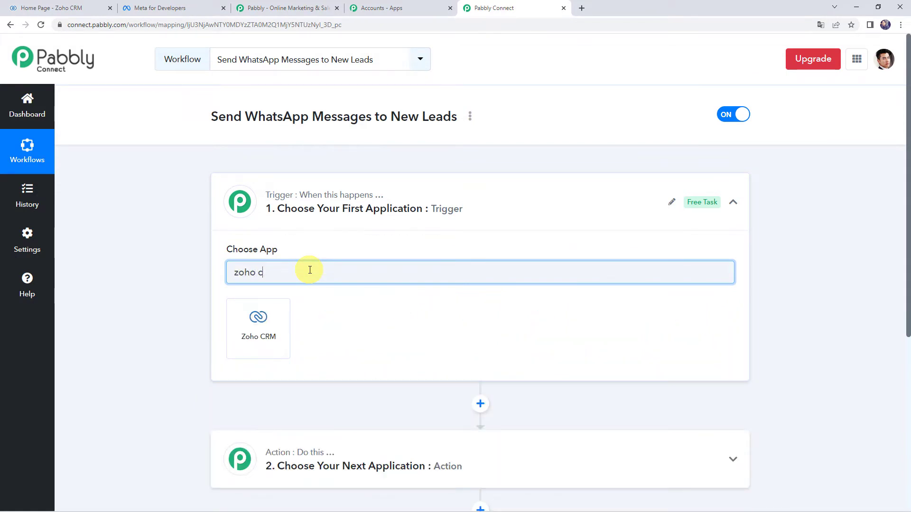
left_click(235, 357)
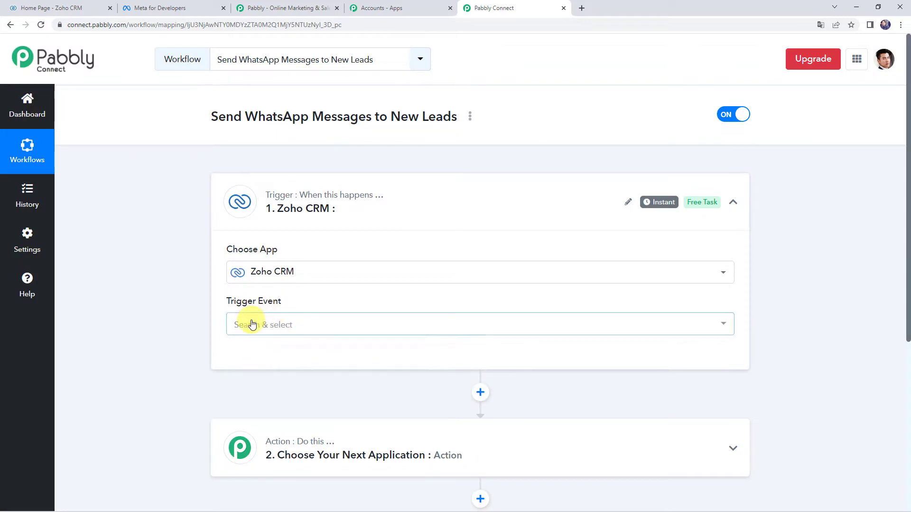
left_click(252, 325)
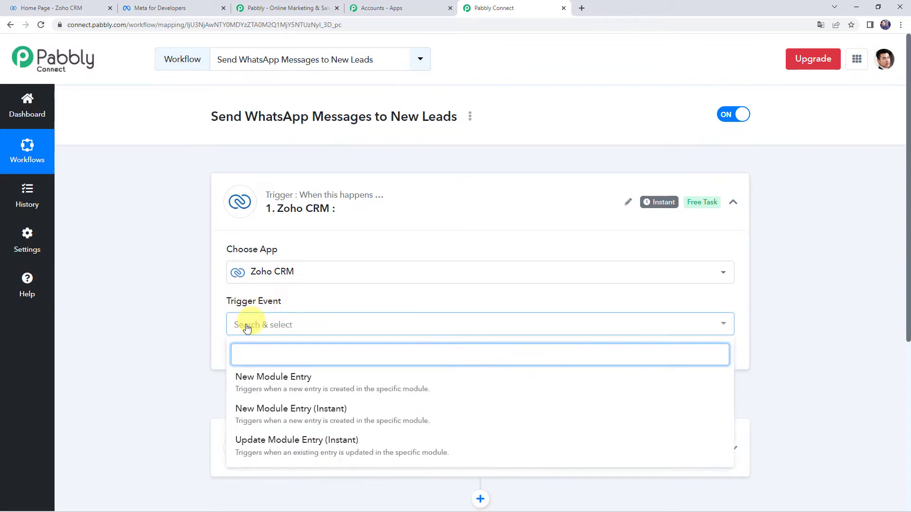
left_click(314, 411)
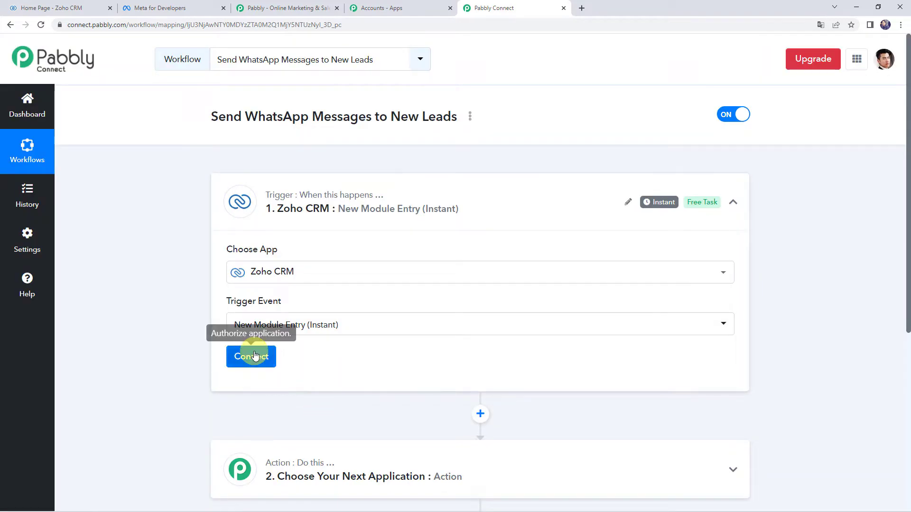
left_click(254, 357)
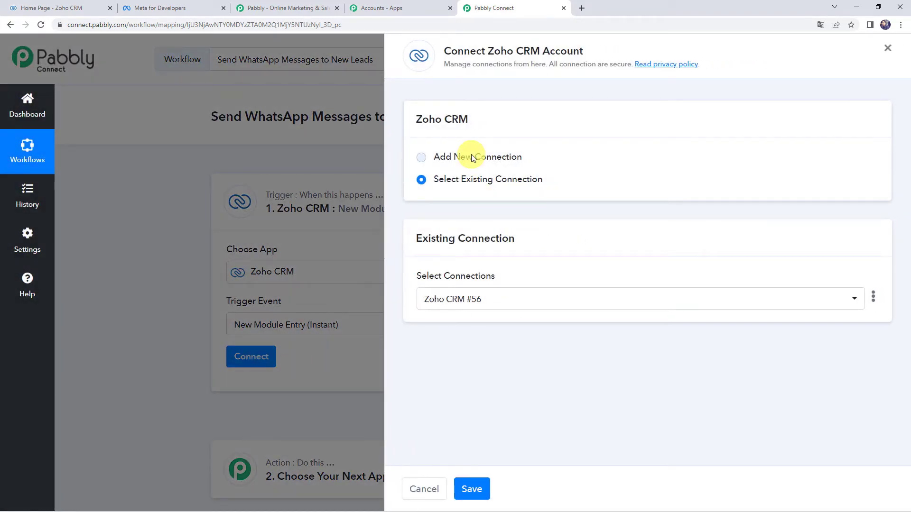
Step: Add a new Zoho CRM connection and confirm from the CRM's web address that it uses zoho.com
left_click(471, 157)
left_click(495, 284)
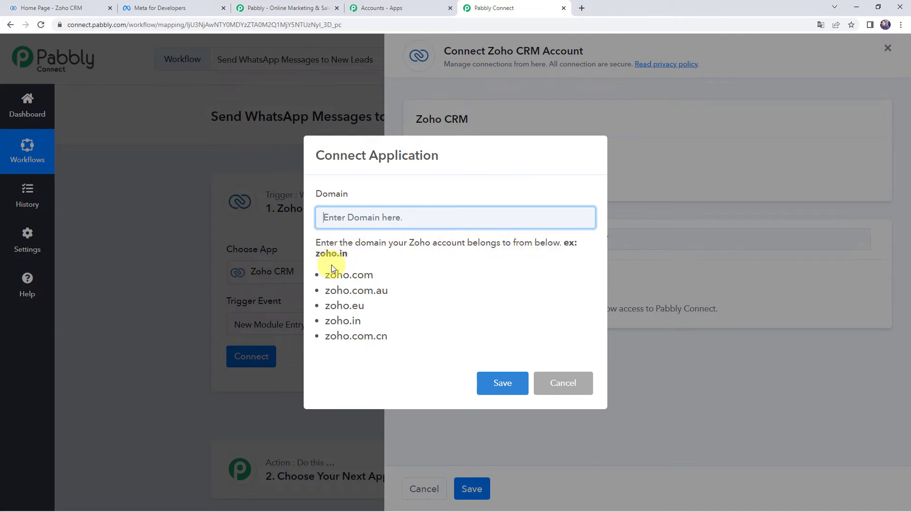
left_click_drag(325, 274, 416, 281)
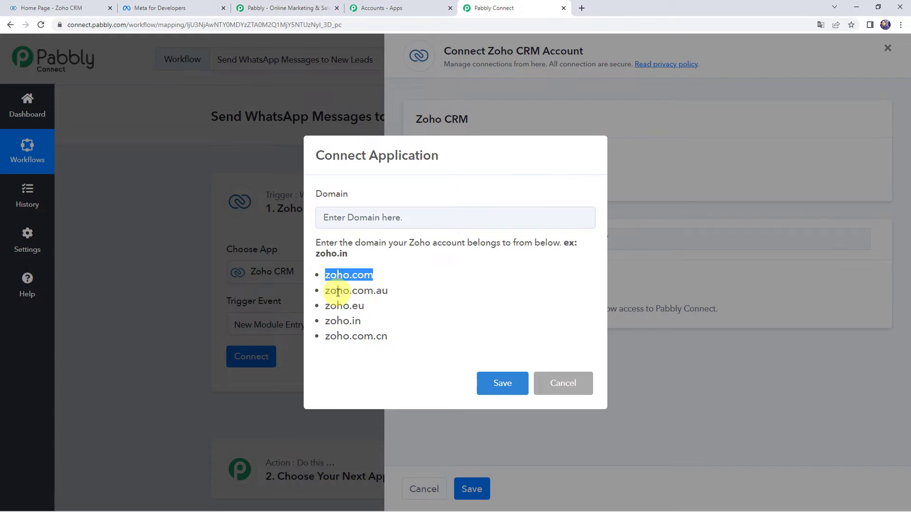
left_click(355, 219)
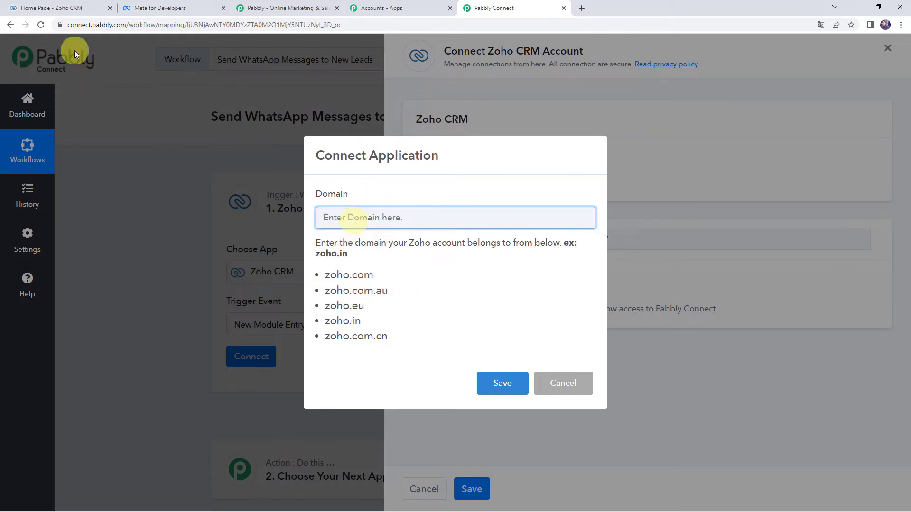
left_click(70, 8)
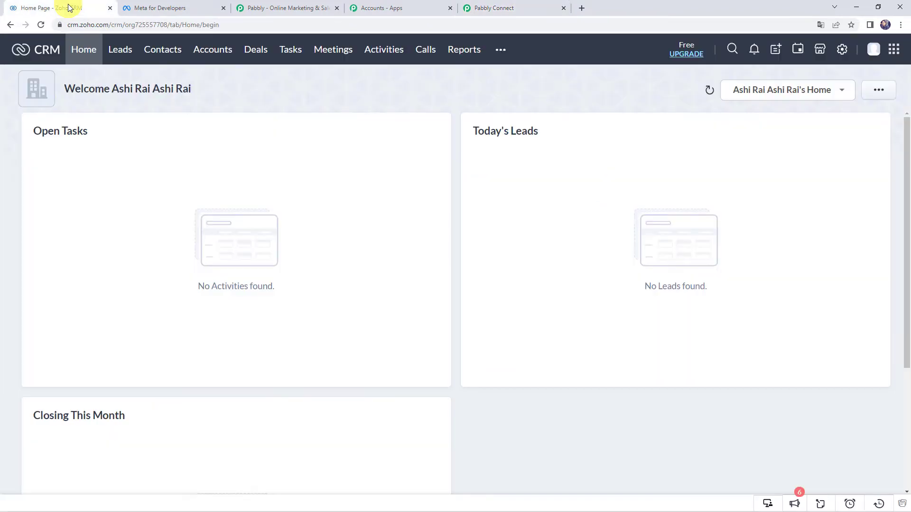
left_click_drag(81, 26, 109, 30)
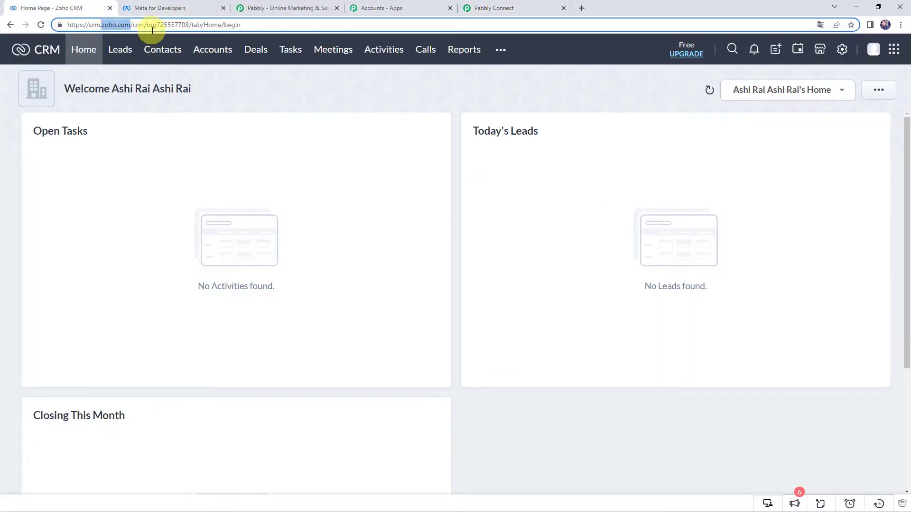
left_click(489, 8)
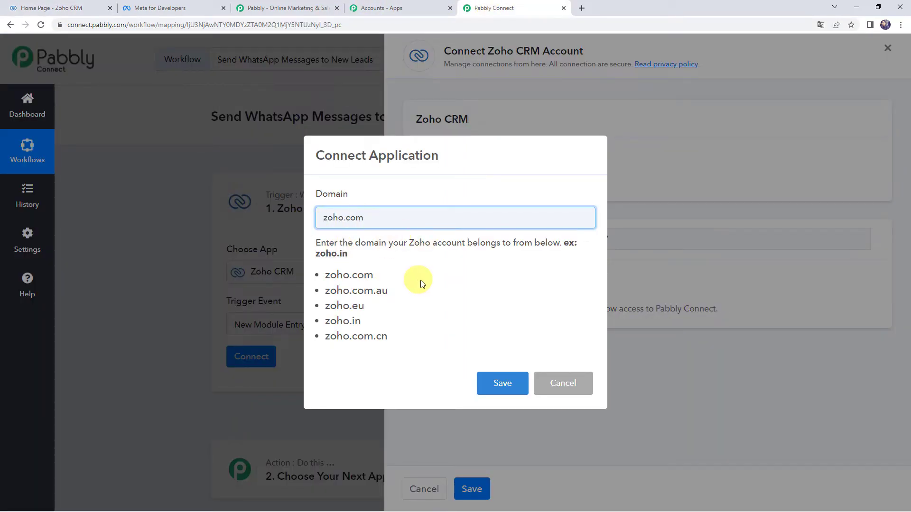
Step: Save zoho.com as the account domain and accept Zoho's authorization for Pabbly Connect
left_click(505, 384)
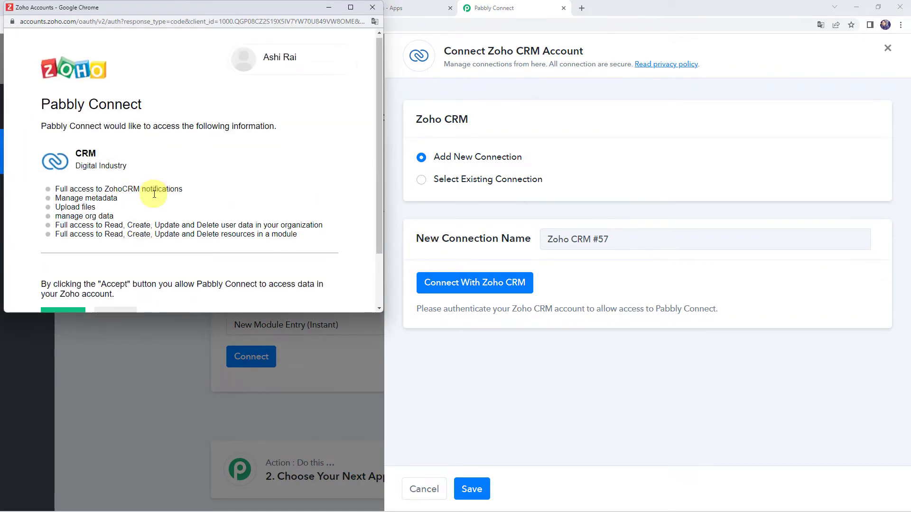
scroll(152, 190, "down", 3)
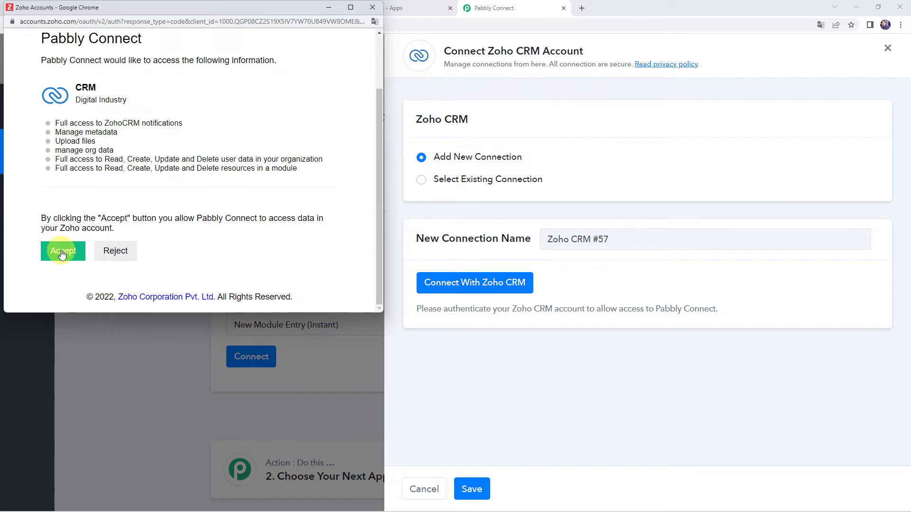
left_click(62, 255)
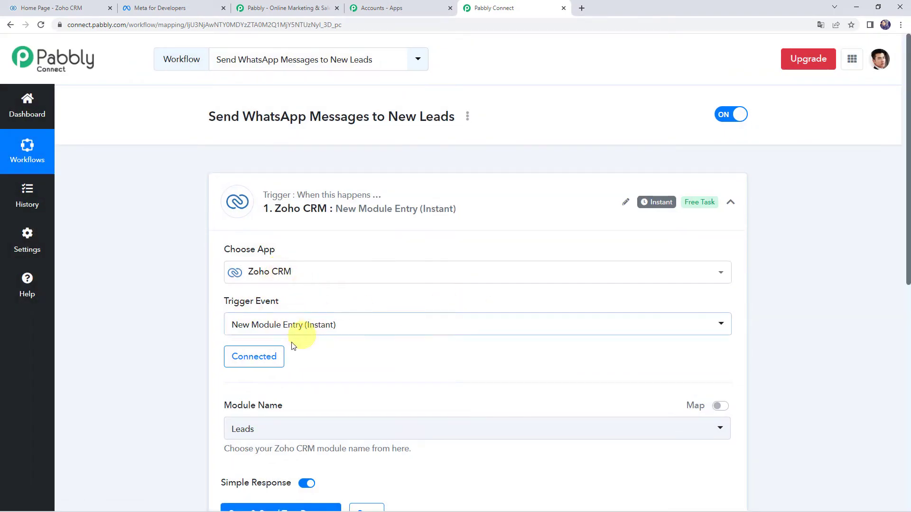
Step: Check the Leads list in the Zoho CRM tab
scroll(170, 329, "down", 3)
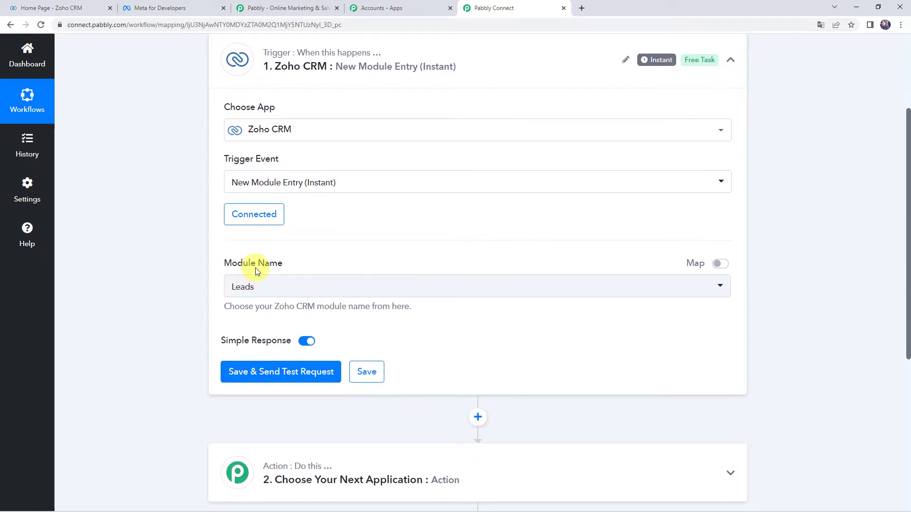
left_click(69, 6)
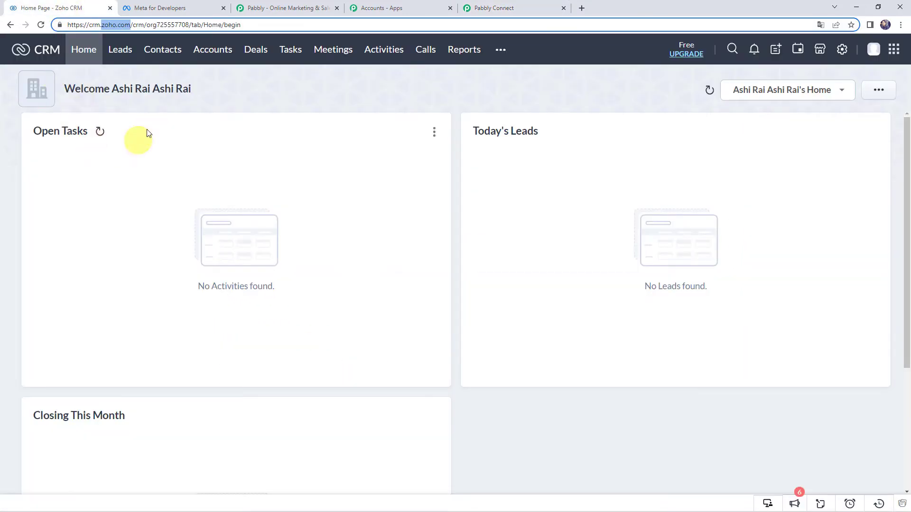
left_click(119, 56)
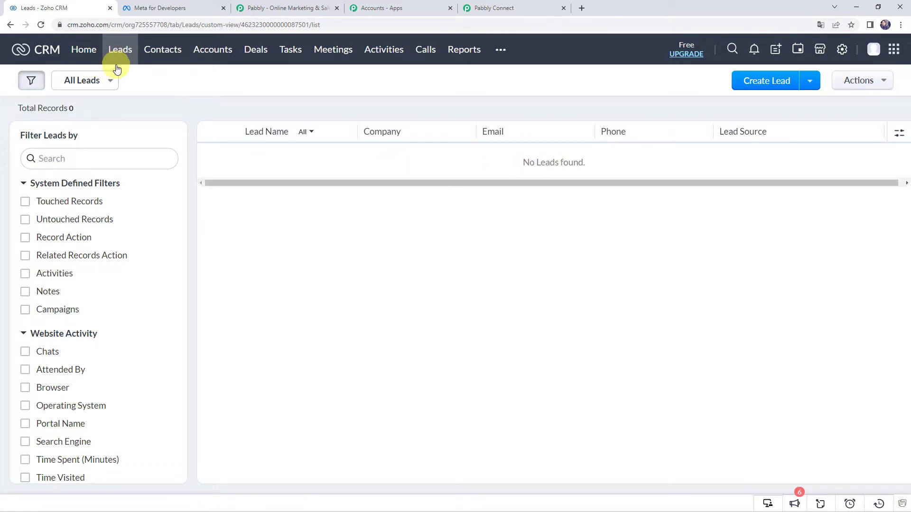
Step: Keep Leads as module, resend the trigger's test request, and return to Zoho's leads list
left_click(517, 12)
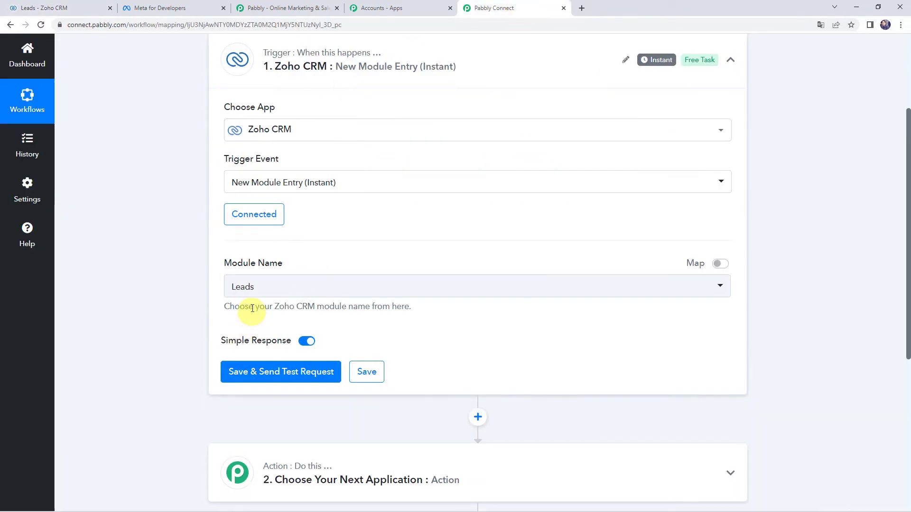
left_click(258, 293)
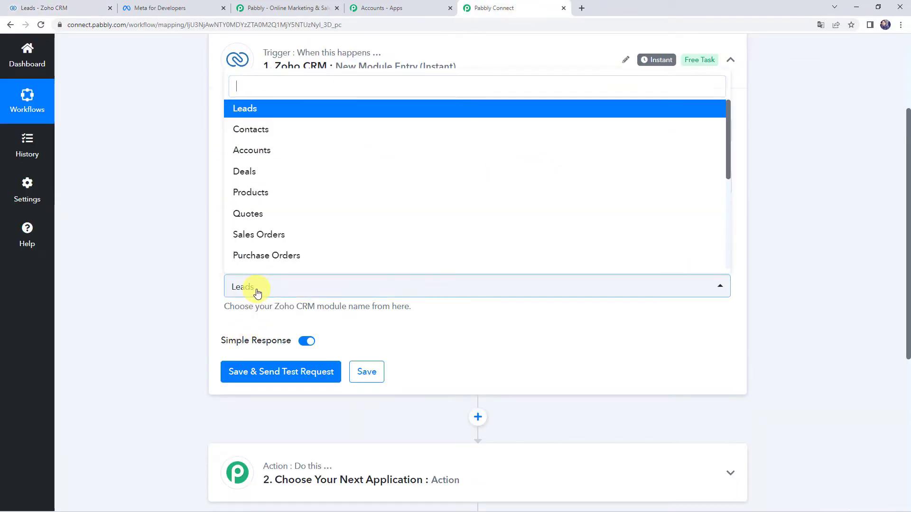
left_click(257, 109)
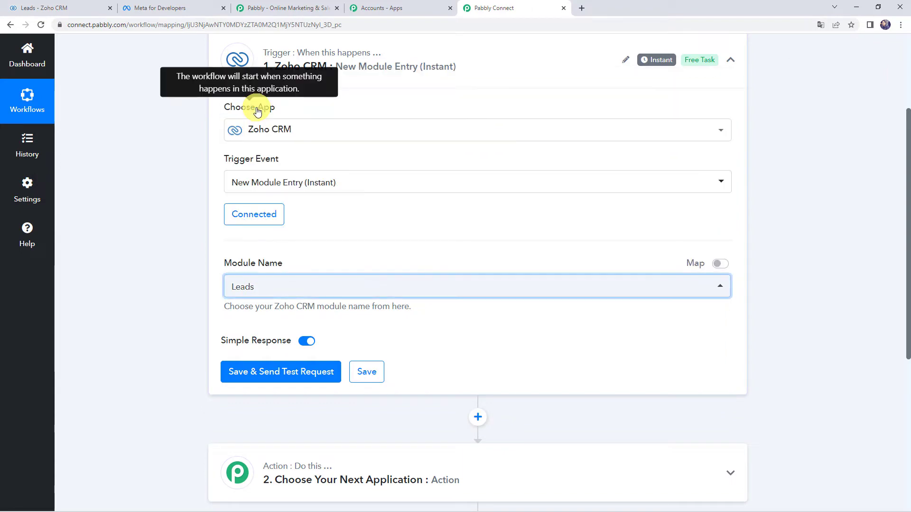
left_click(286, 372)
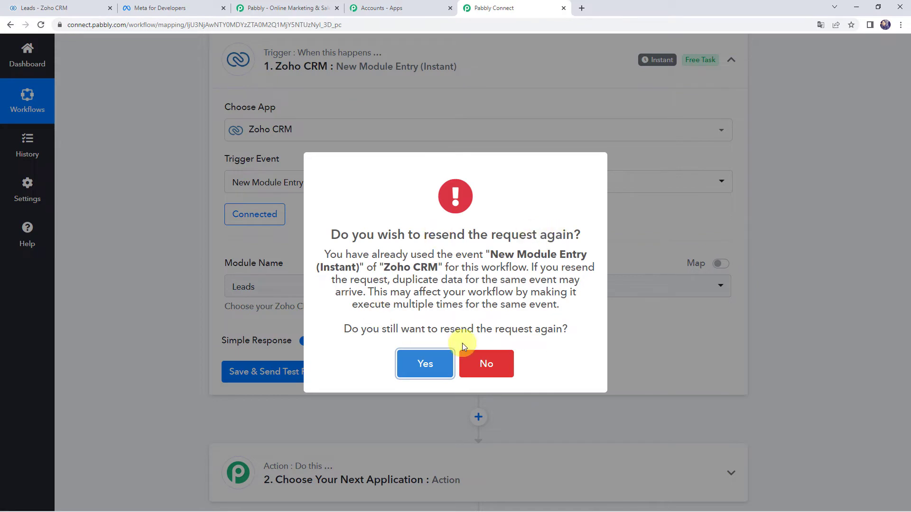
left_click(431, 371)
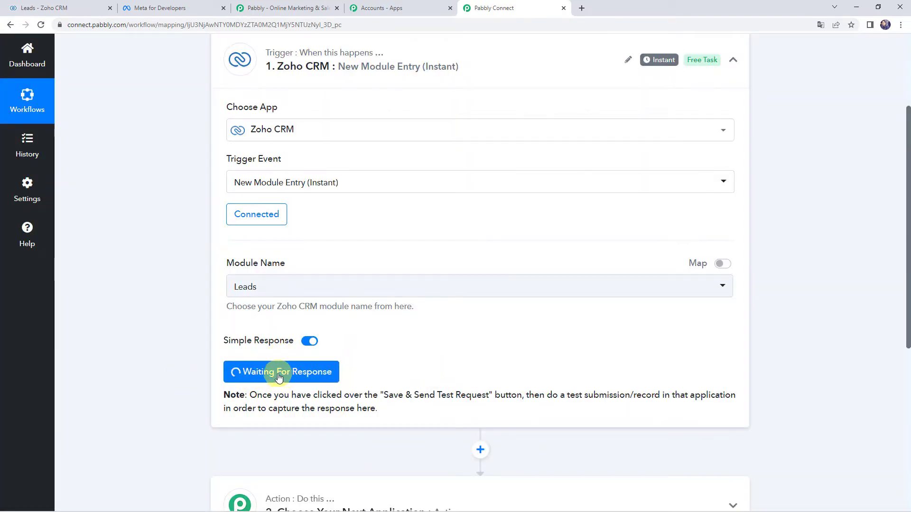
left_click(286, 383)
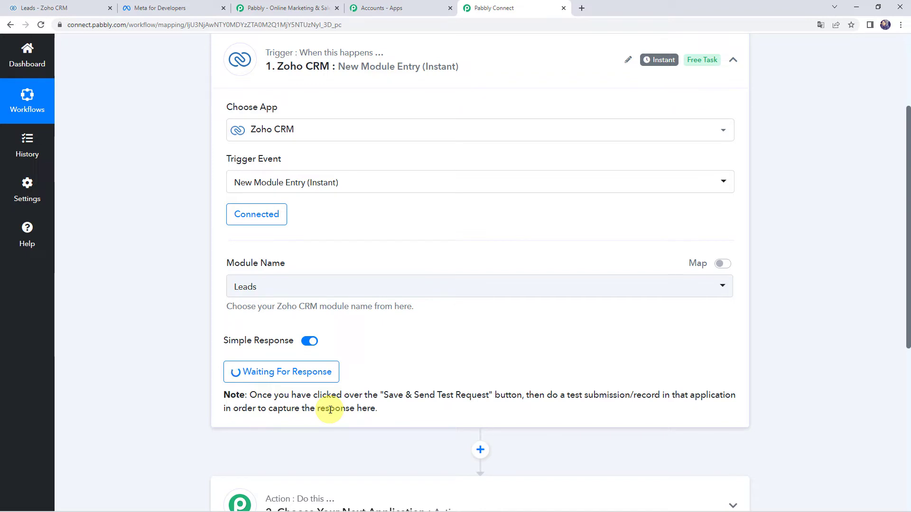
left_click(76, 8)
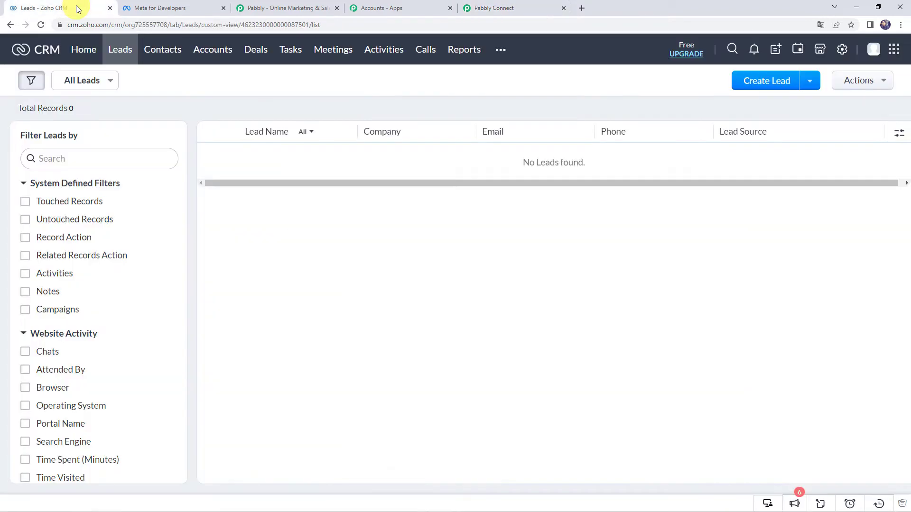
Step: Refresh Zoho's empty leads list and bring up the local lead form page
left_click(41, 24)
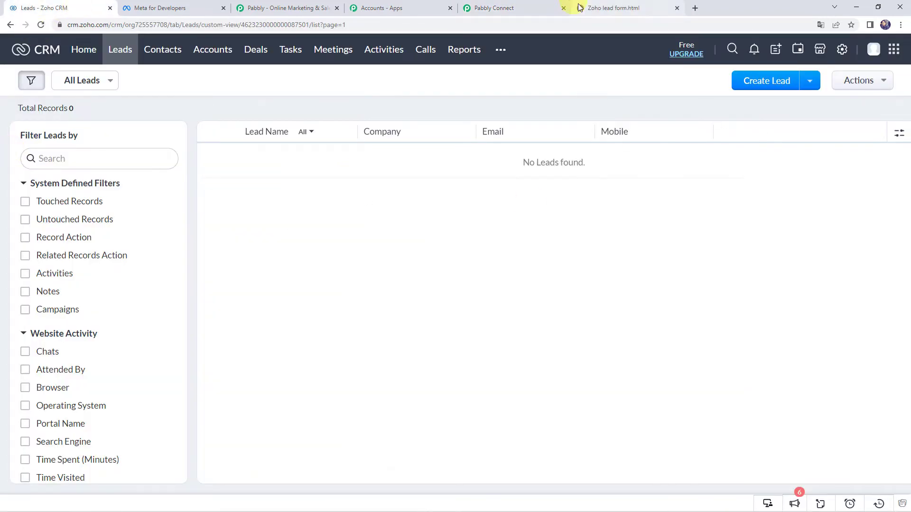
left_click(641, 9)
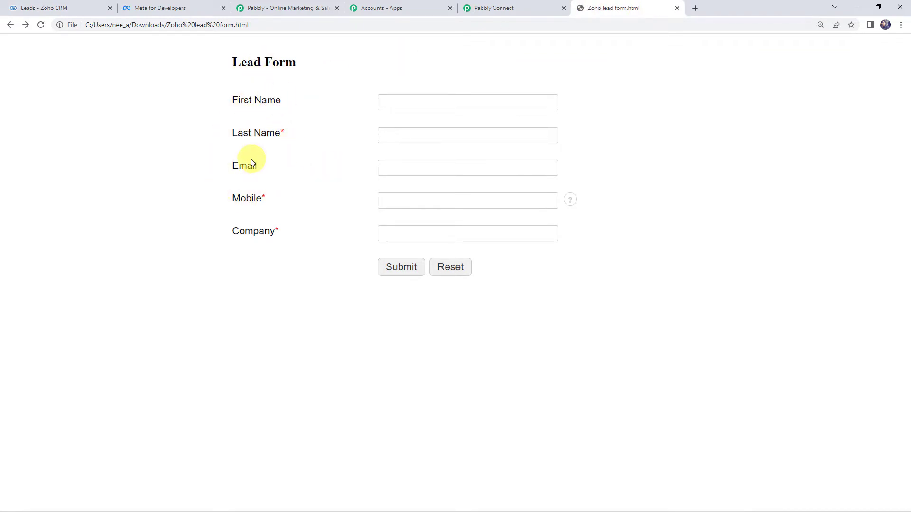
left_click(68, 5)
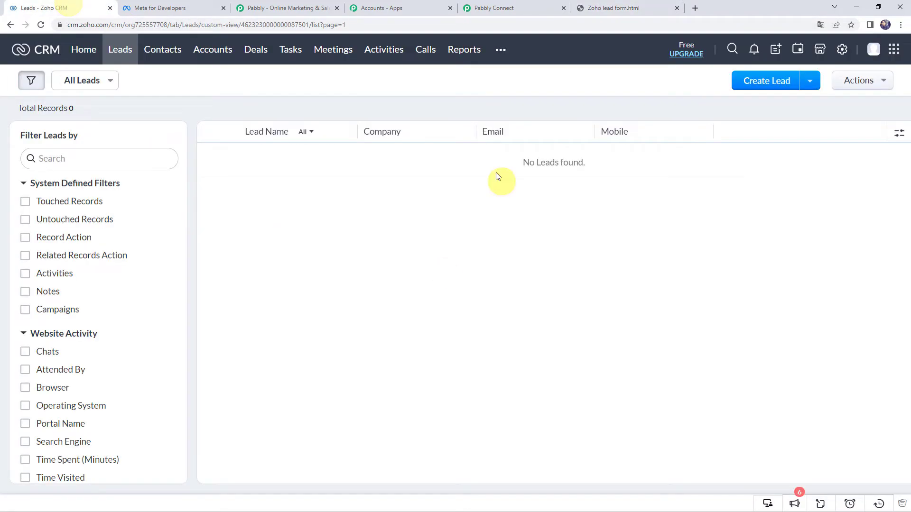
left_click(627, 7)
Step: Fill the lead form with a demo first and last name, e-mail, mobile number and company Pabbly, then submit
left_click(429, 108)
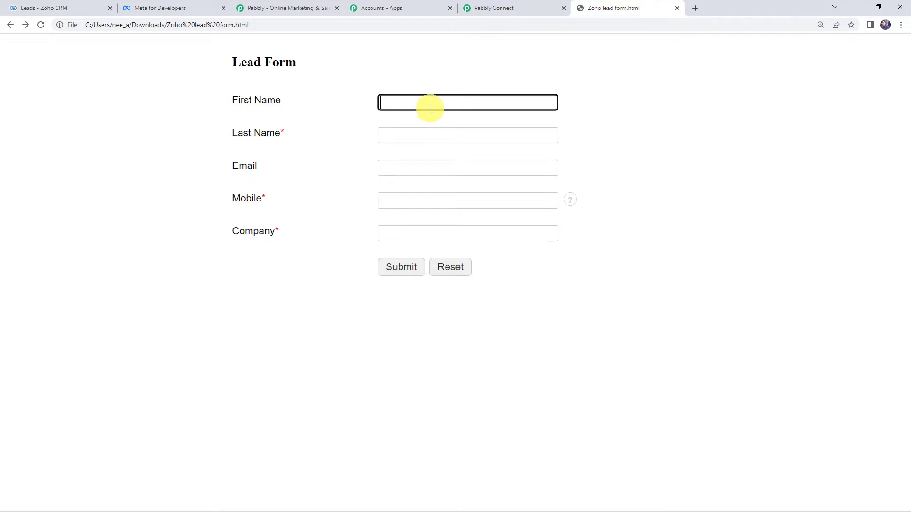
type("Demo")
key("Tab")
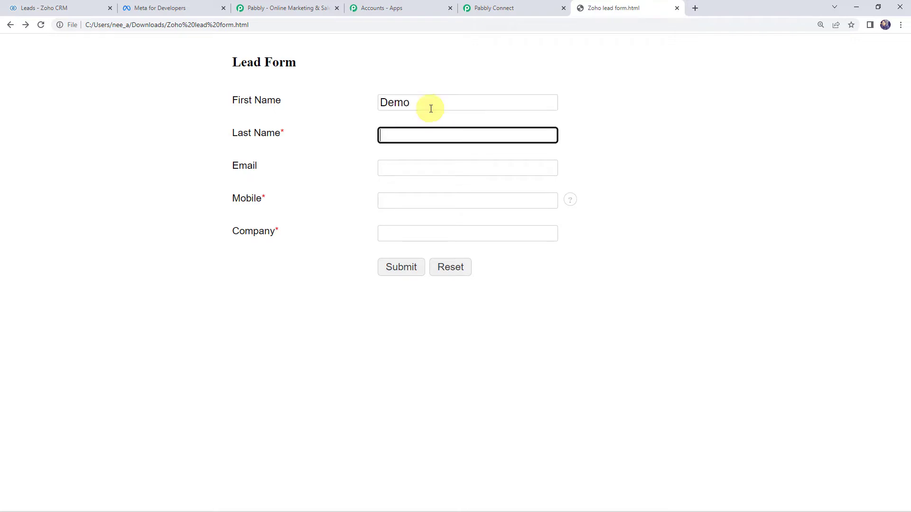
type("Name")
key("Tab")
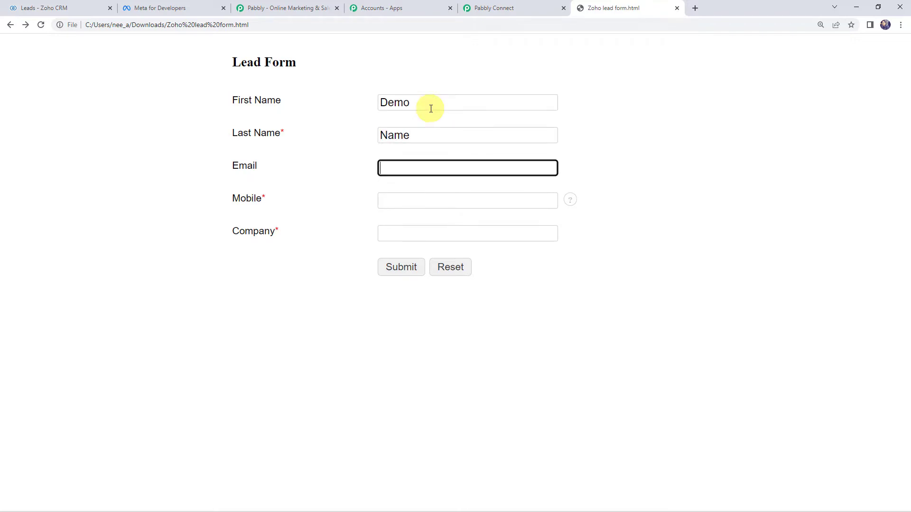
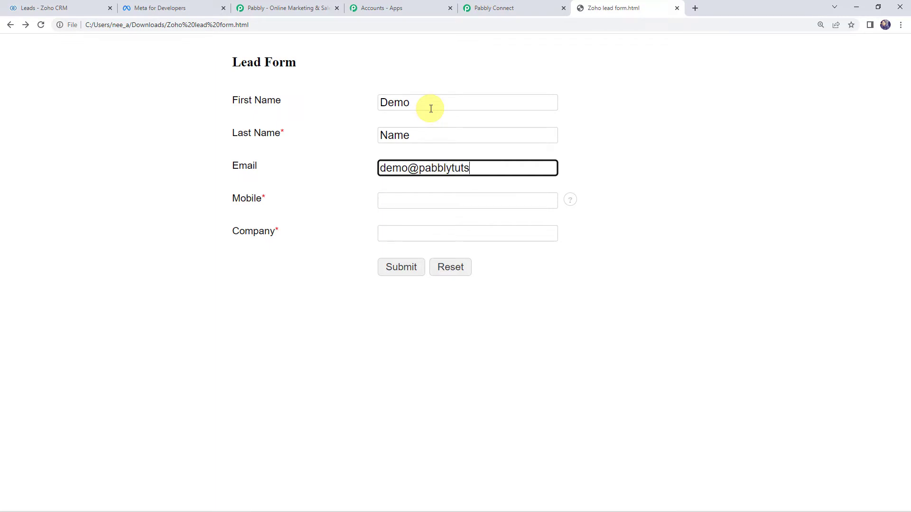
key("Tab")
type("1000")
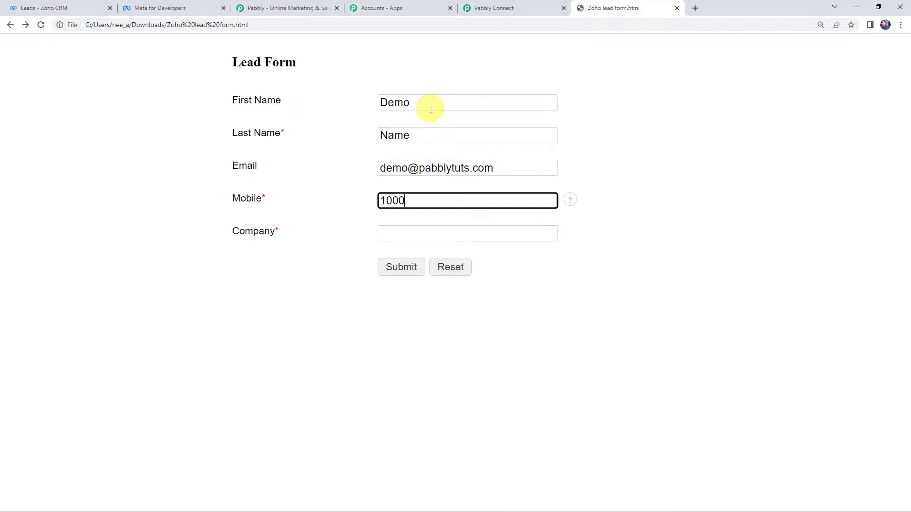
type("000000")
key("Tab")
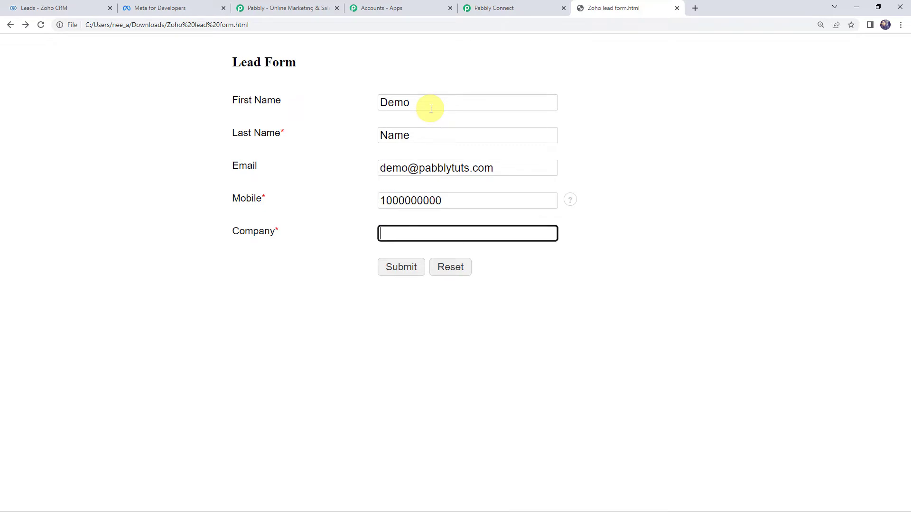
type("Pabbly")
left_click(388, 271)
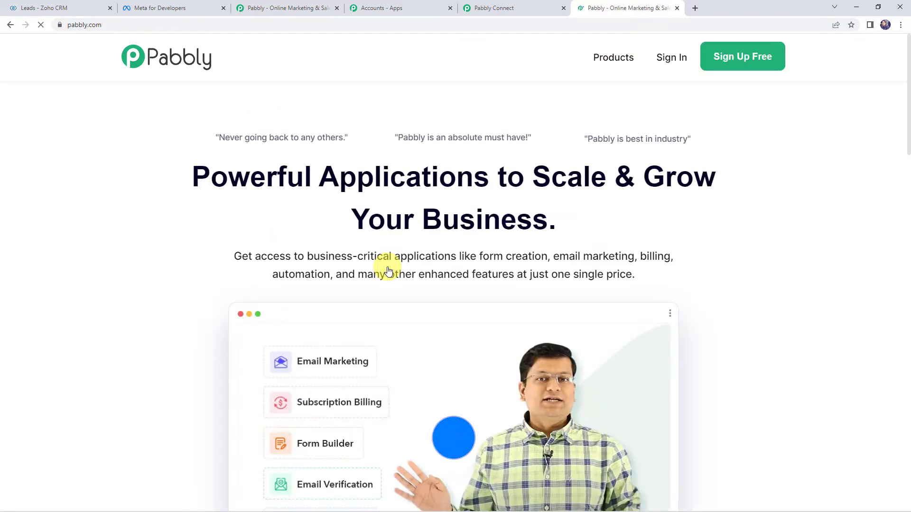
Step: Reload Zoho CRM's leads list and open the new Pabbly lead's record
left_click(42, 10)
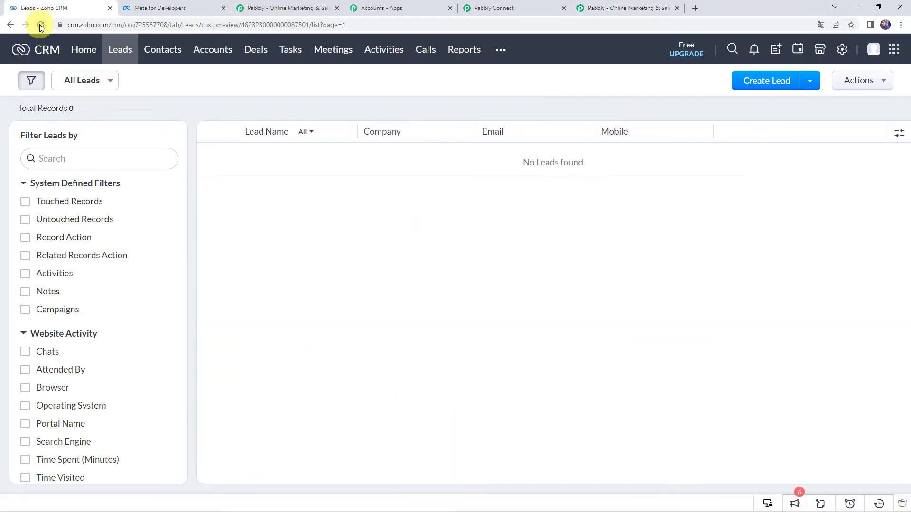
left_click(40, 25)
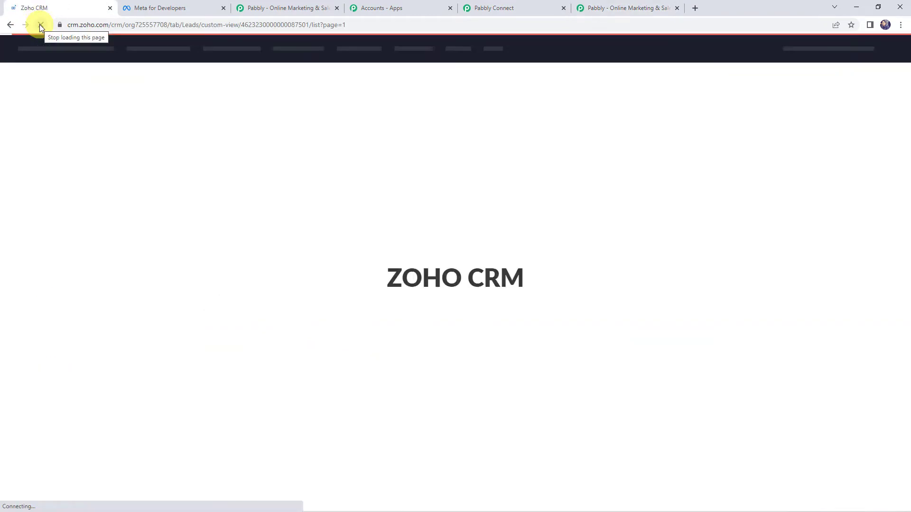
left_click(273, 157)
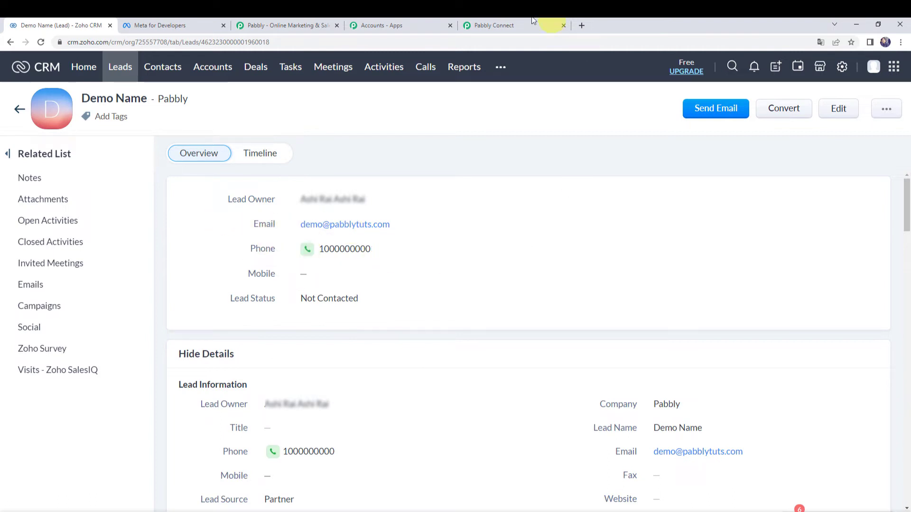
Step: Back in Pabbly Connect, review the trigger's captured company and e-mail values
left_click(498, 25)
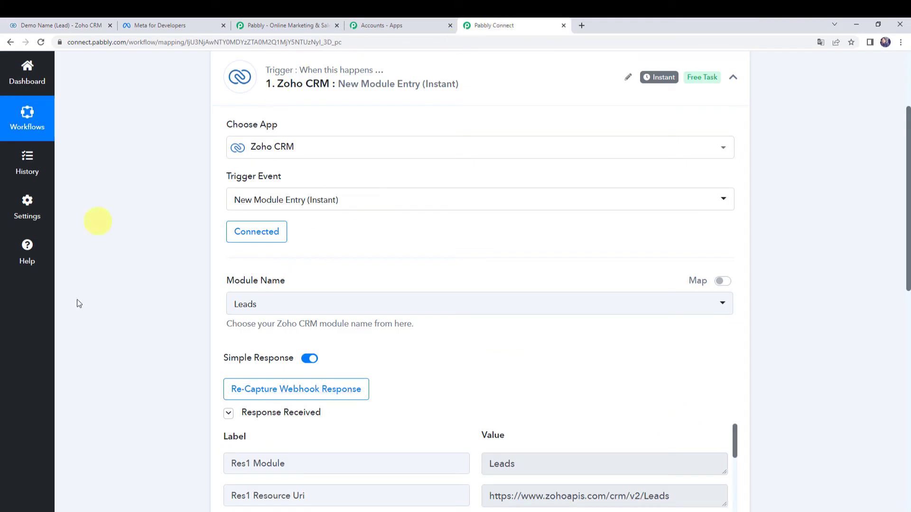
scroll(124, 340, "down", 4)
scroll(123, 337, "down", 2)
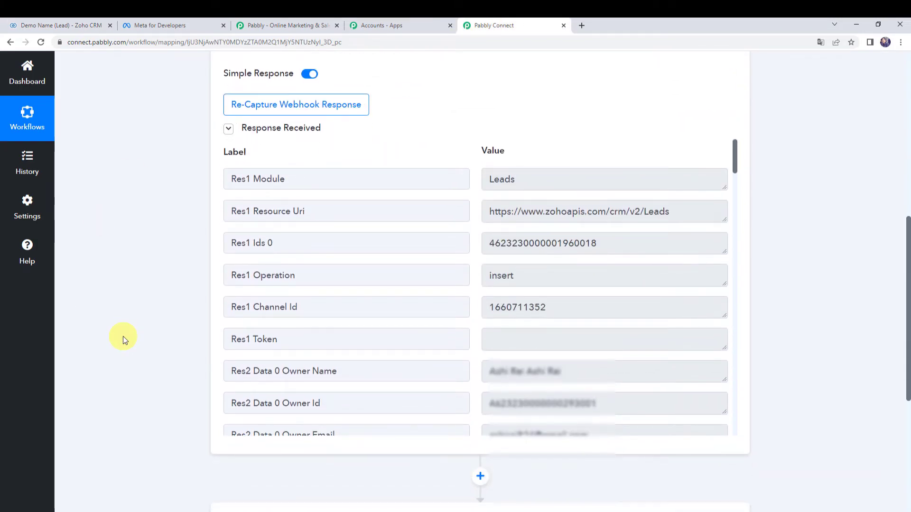
scroll(424, 241, "down", 12)
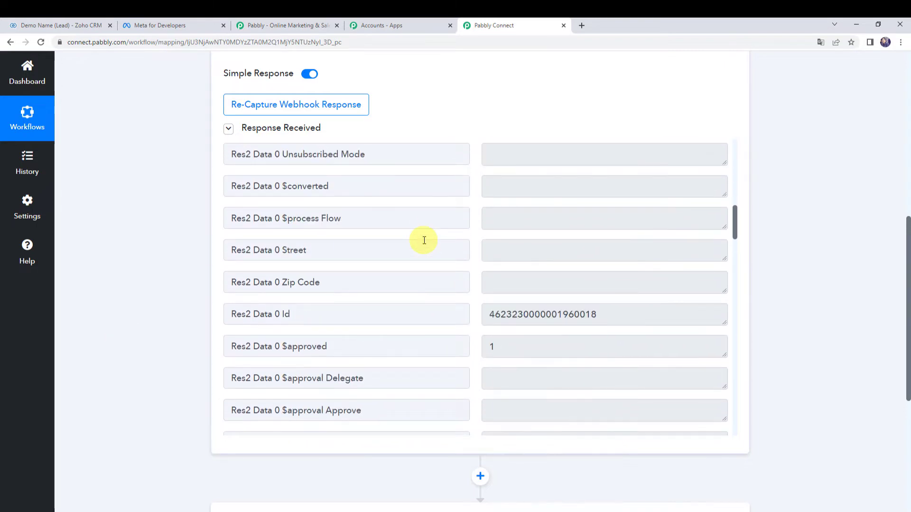
scroll(423, 240, "up", 8)
scroll(424, 240, "down", 2)
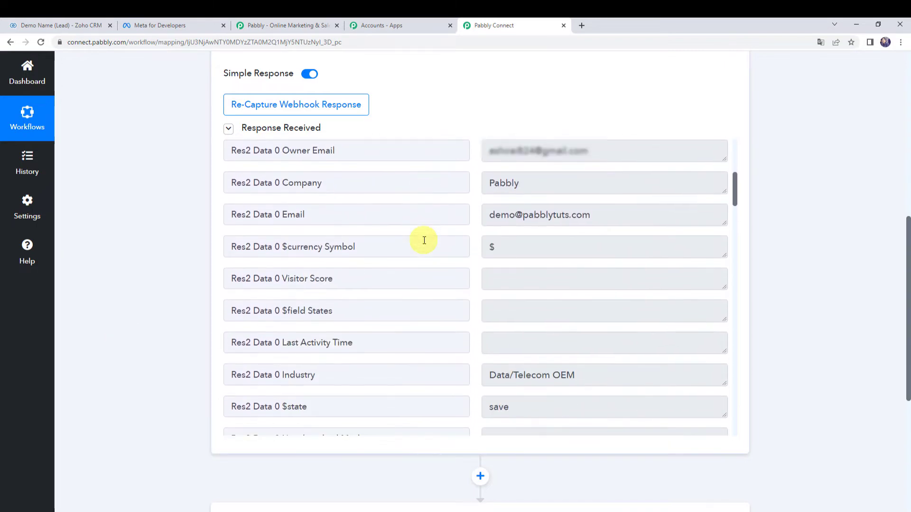
left_click(565, 182)
key("ctrl+a")
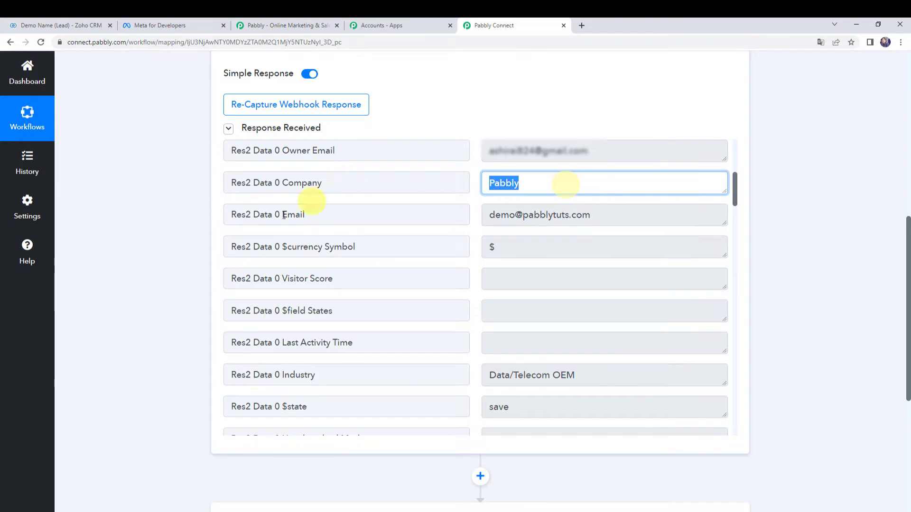
left_click(623, 217)
key("ctrl+a")
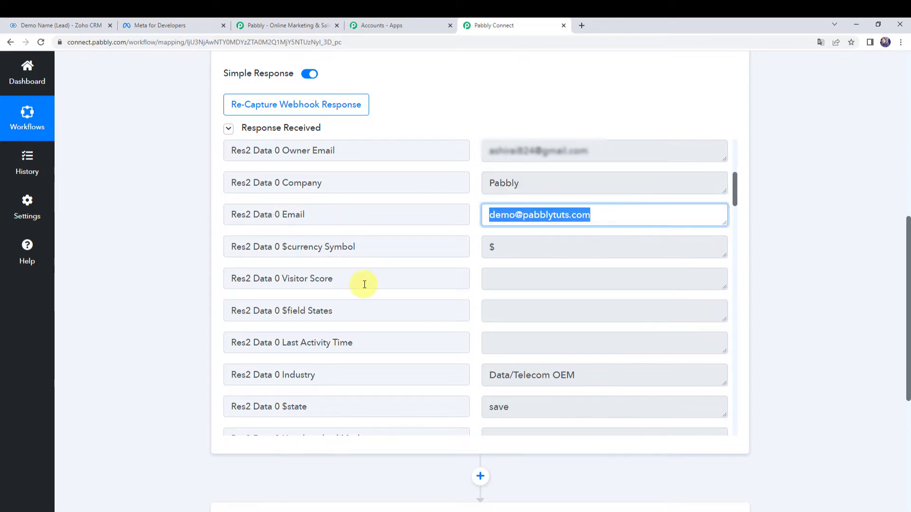
Step: Check the captured full name and scroll down to the empty next action card
scroll(365, 285, "down", 3)
scroll(391, 271, "down", 15)
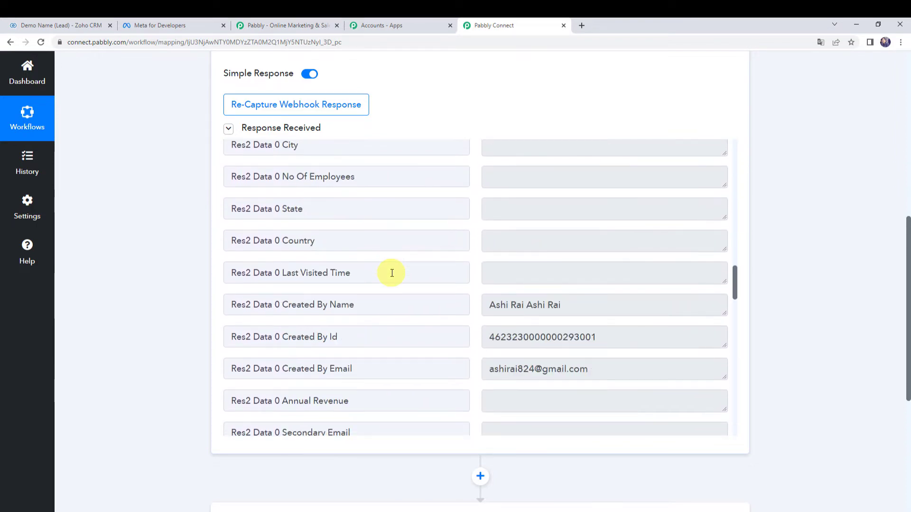
scroll(391, 271, "down", 11)
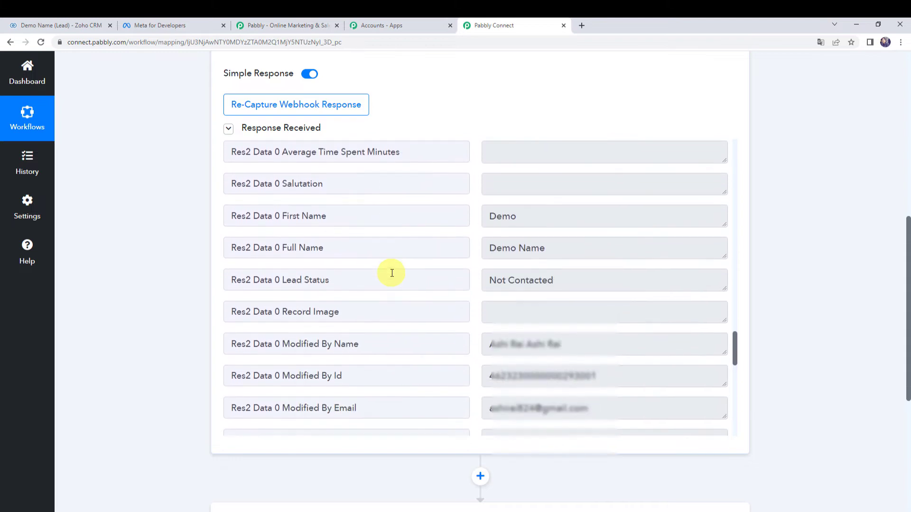
left_click(614, 242)
key("ctrl+a")
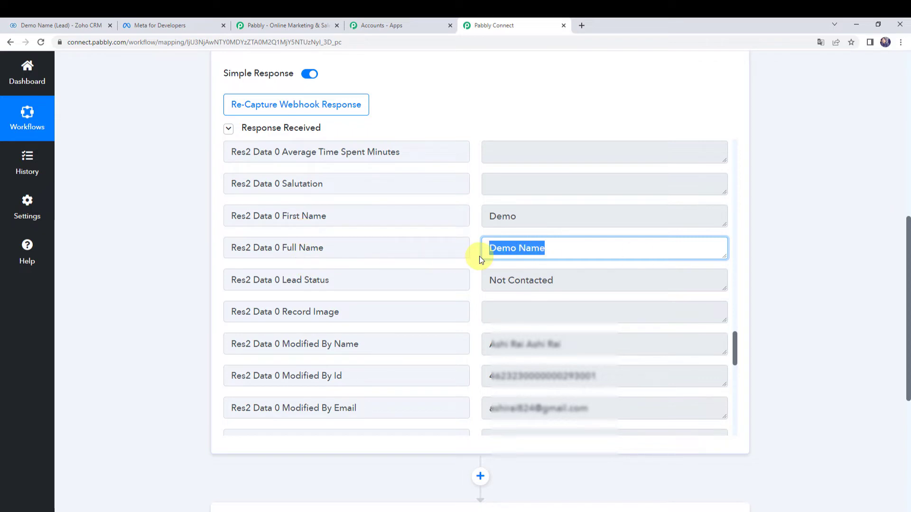
scroll(149, 289, "down", 5)
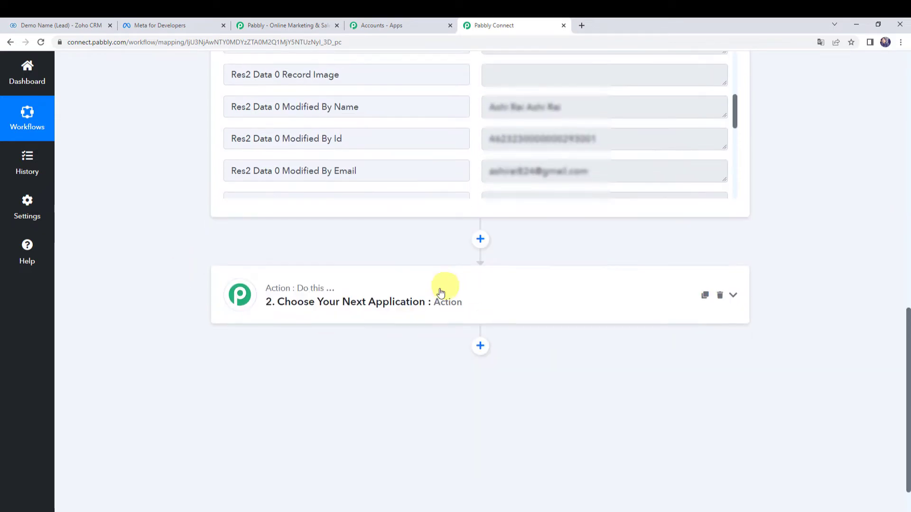
Step: Search 'what', pick WhatsApp Cloud API with Send Template Message as action event, and open its connection
left_click(437, 308)
scroll(228, 287, "down", 5)
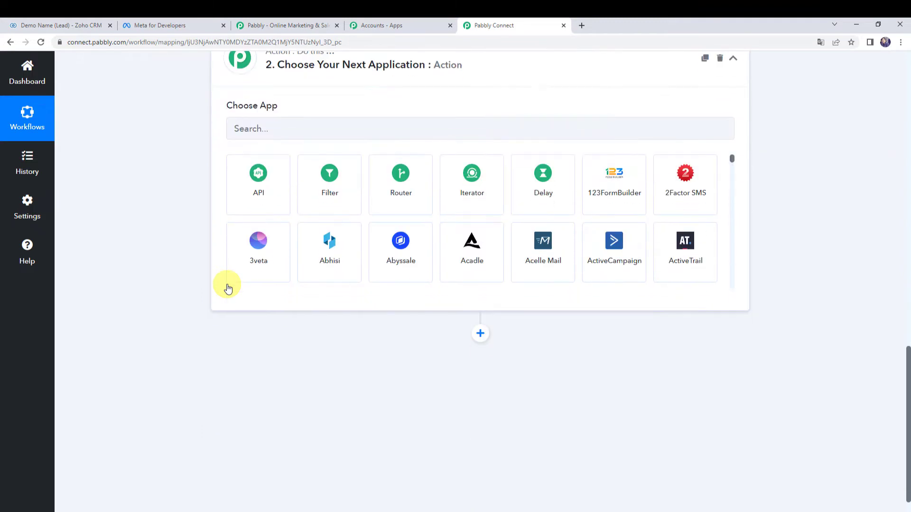
scroll(268, 234, "up", 2)
left_click(280, 224)
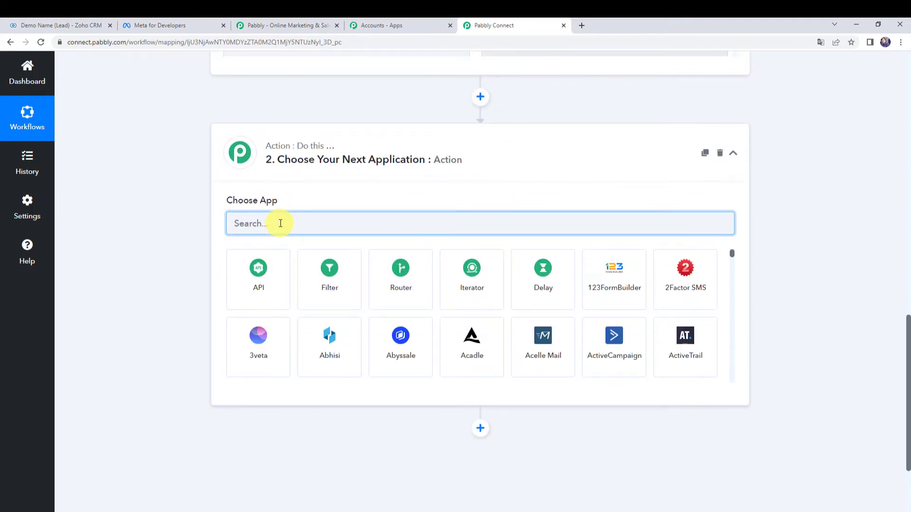
type("what")
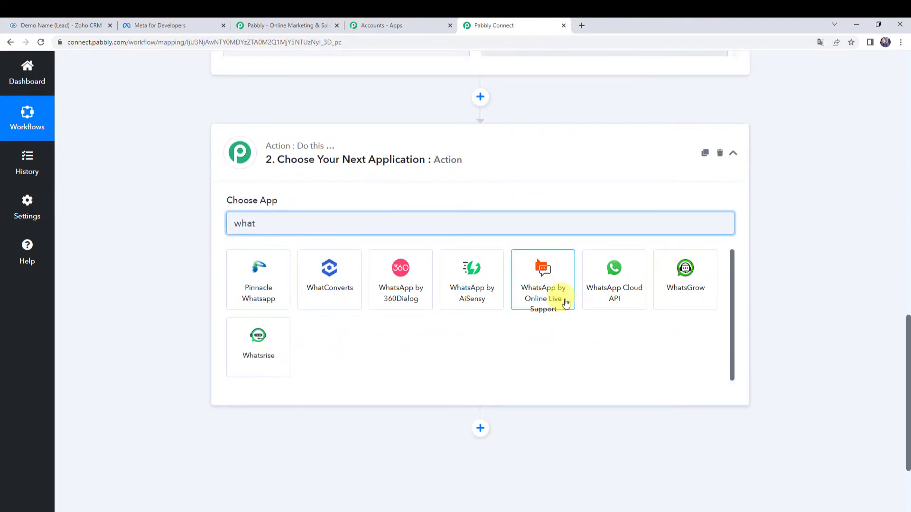
left_click(602, 299)
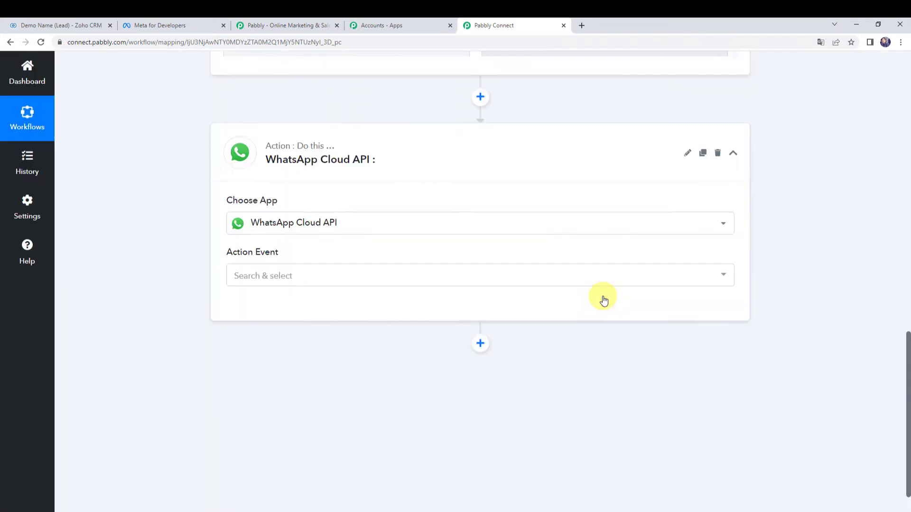
left_click(247, 279)
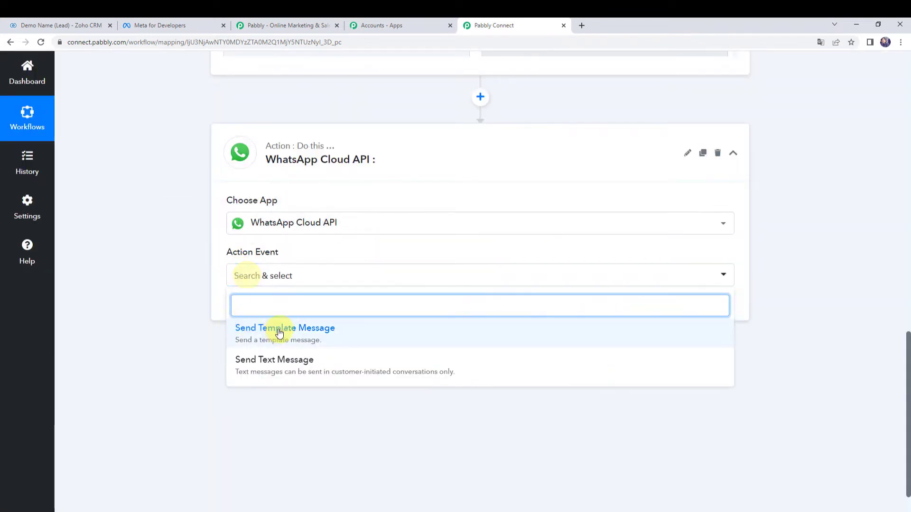
left_click(244, 328)
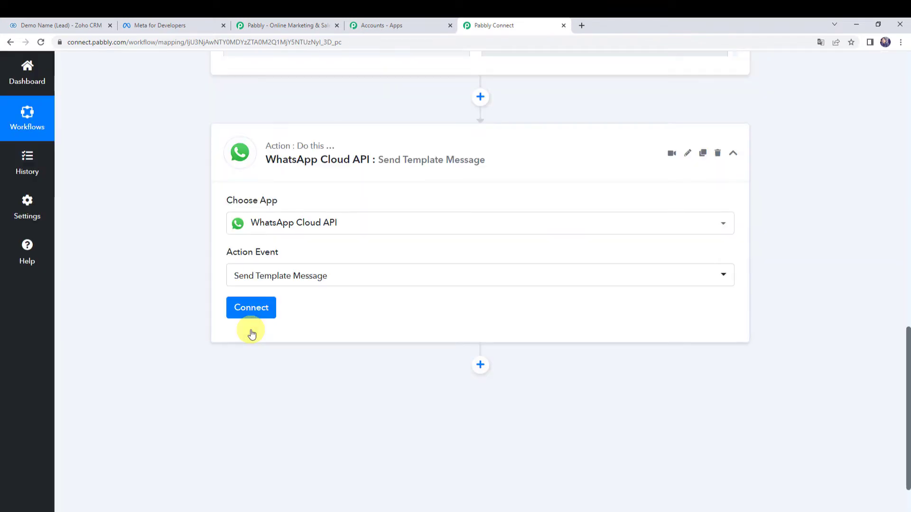
left_click(250, 314)
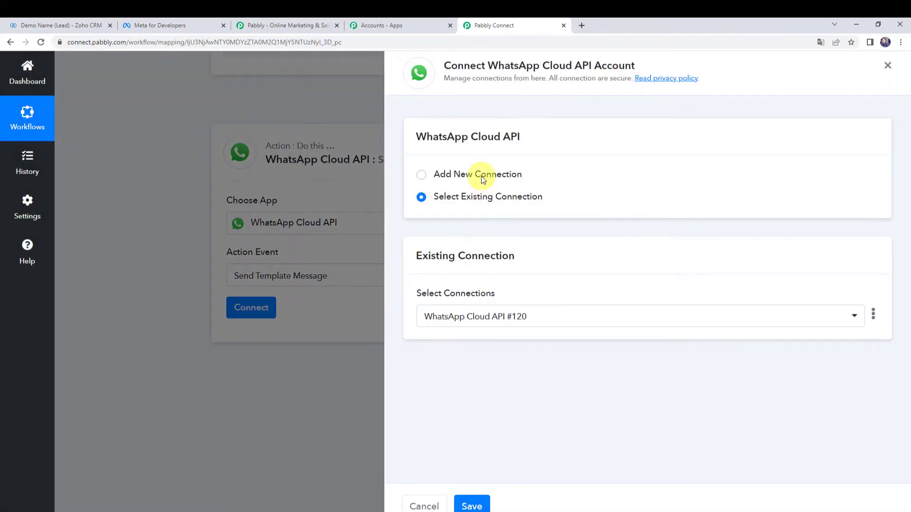
Step: Choose to add a new WhatsApp Cloud API connection, then switch to the Meta for Developers tab
left_click(479, 174)
scroll(479, 181, "down", 2)
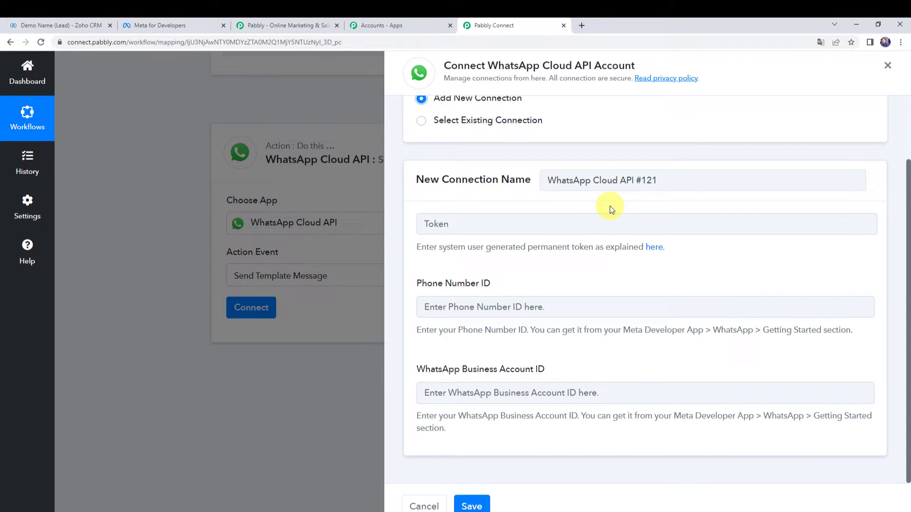
left_click(152, 27)
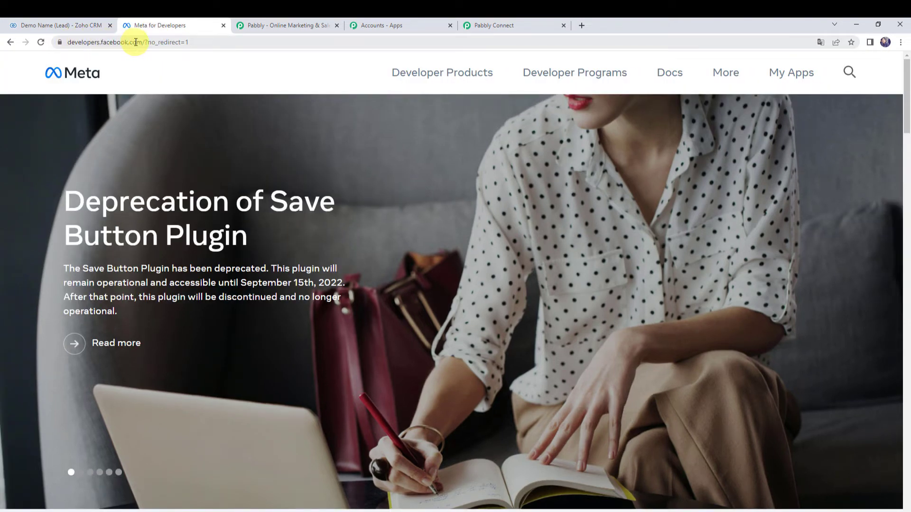
Step: Open the MyConnectMsg App's WhatsApp Getting Started page from My Apps
left_click(797, 76)
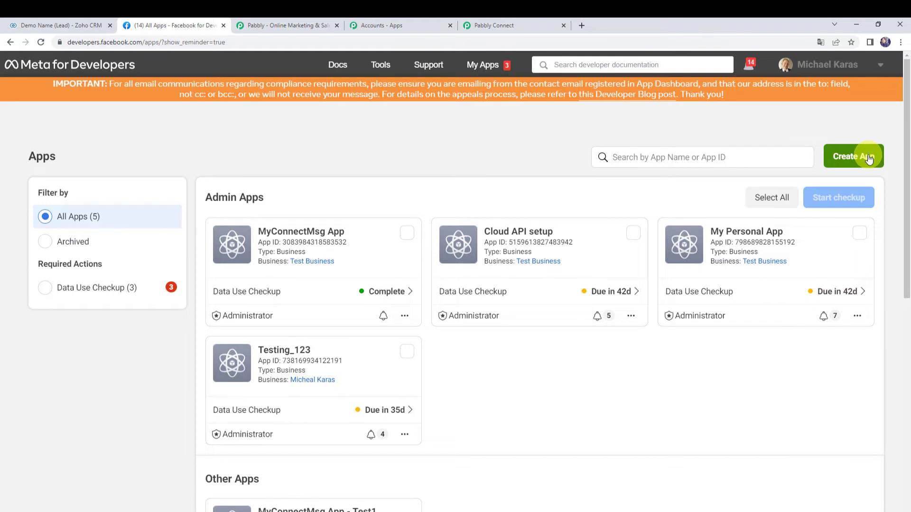
left_click(234, 252)
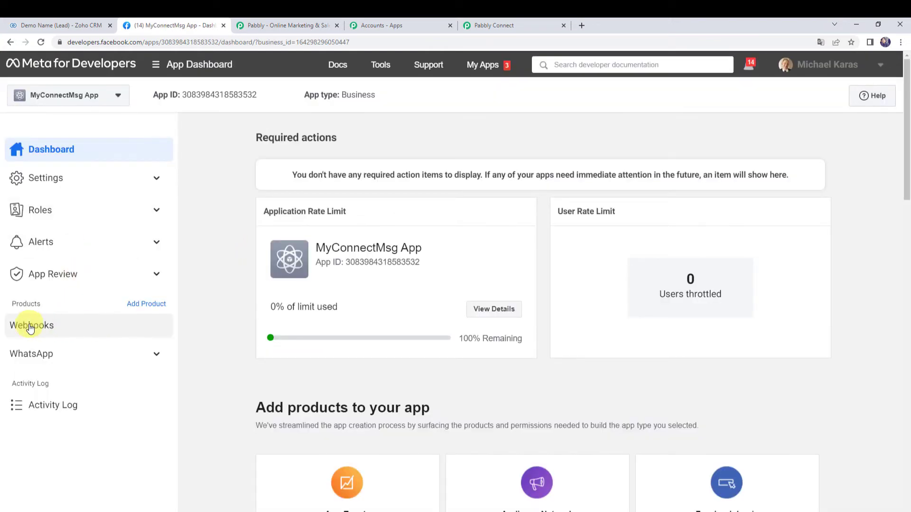
left_click(49, 360)
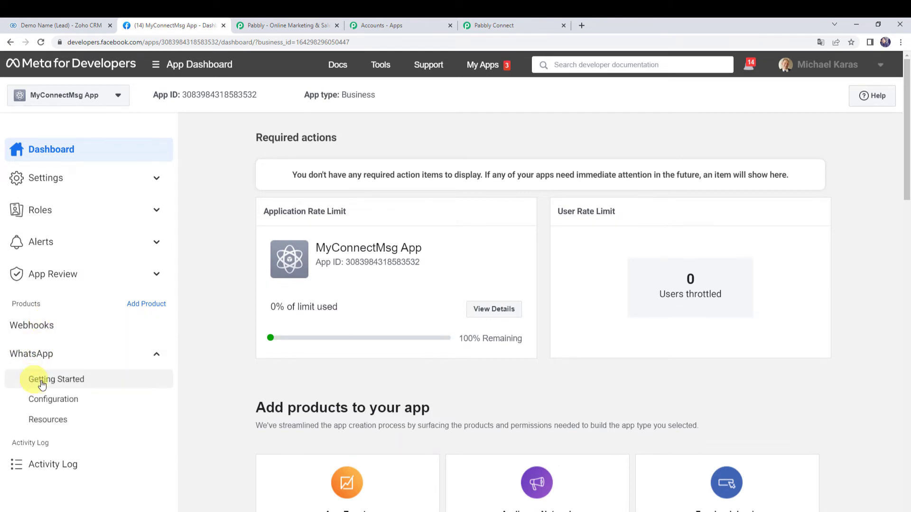
left_click(58, 381)
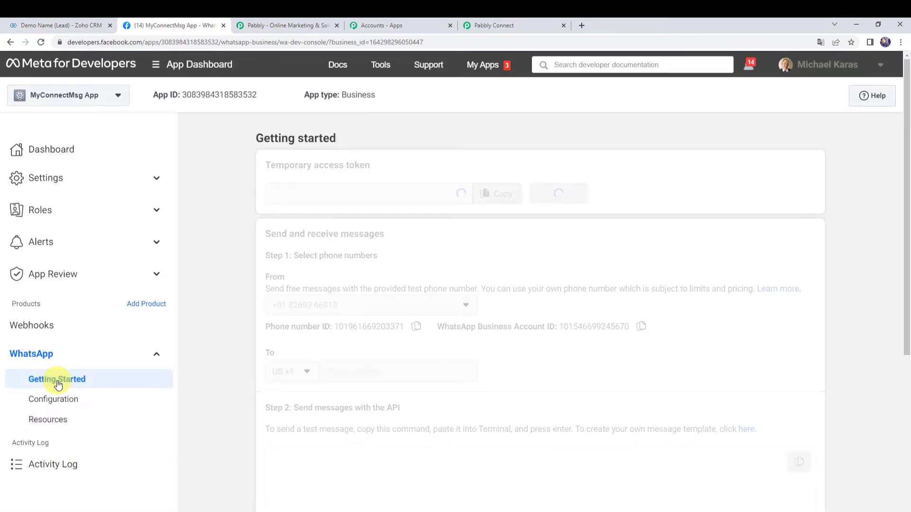
Step: Select the Phone number ID and WhatsApp Business Account ID, then return to Pabbly Connect
scroll(260, 319, "down", 1)
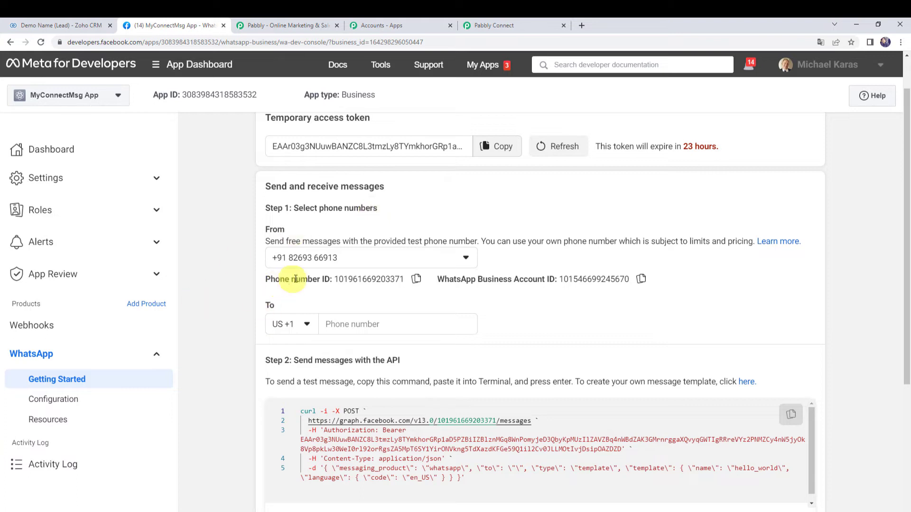
left_click_drag(334, 275, 411, 280)
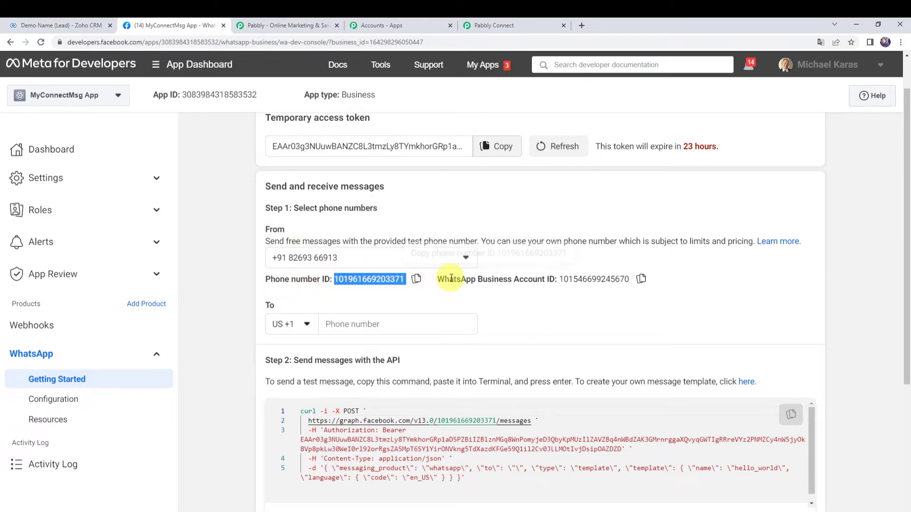
left_click_drag(559, 279, 631, 280)
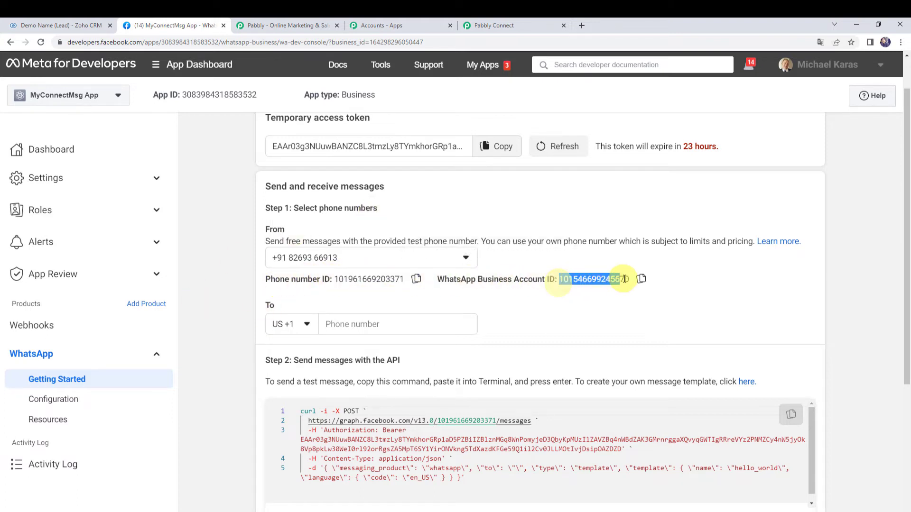
left_click(489, 24)
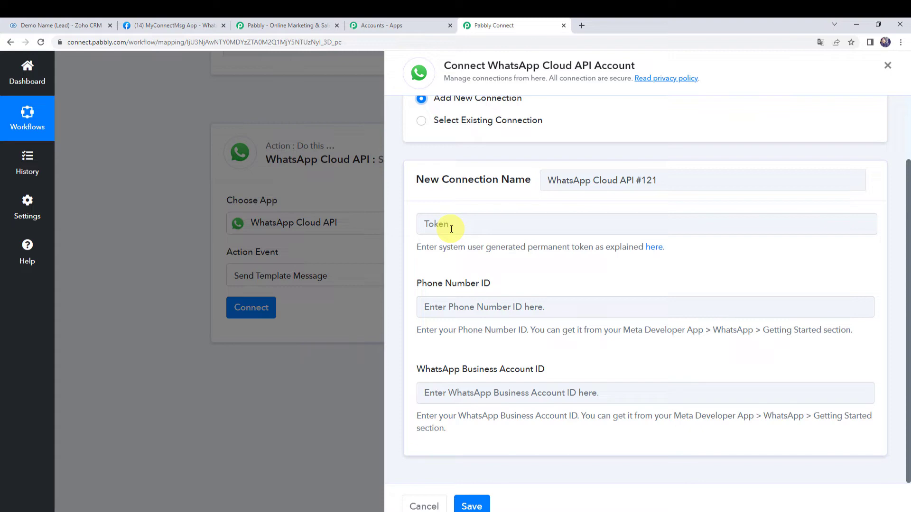
left_click(167, 27)
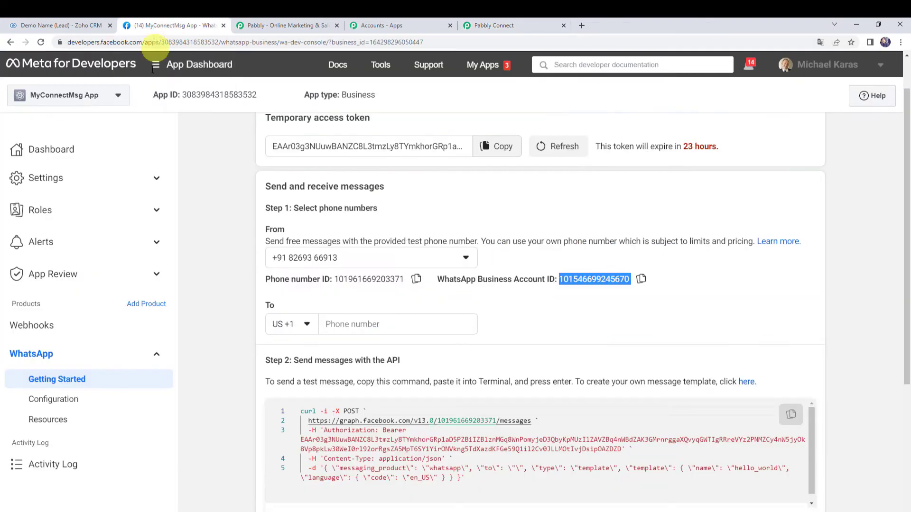
scroll(280, 238, "up", 1)
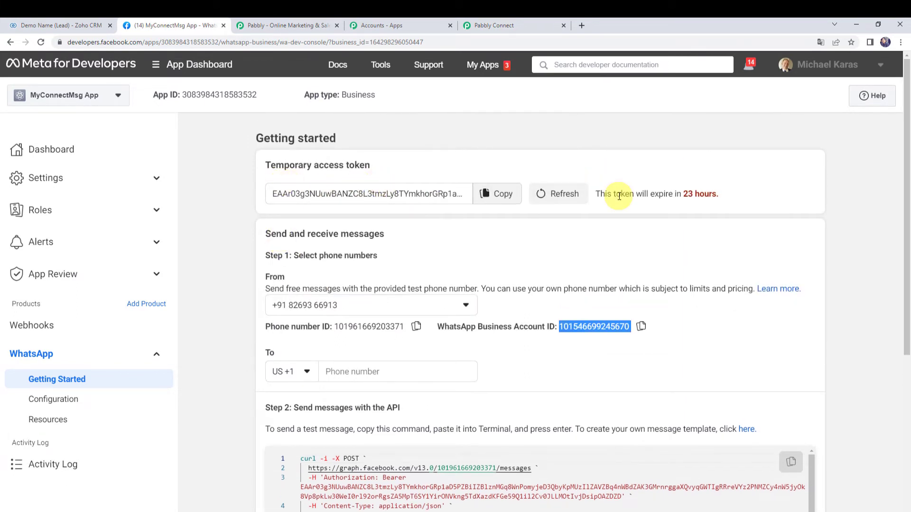
left_click_drag(617, 195, 741, 204)
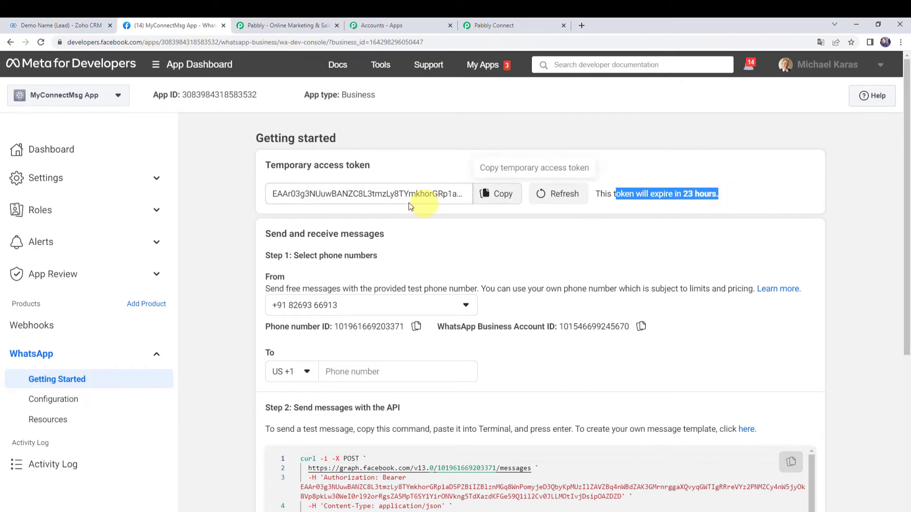
left_click(522, 22)
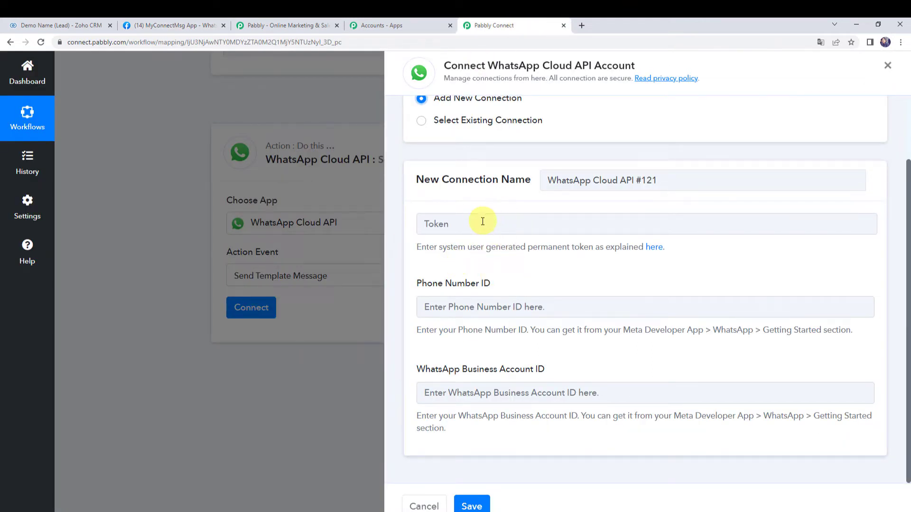
left_click(159, 24)
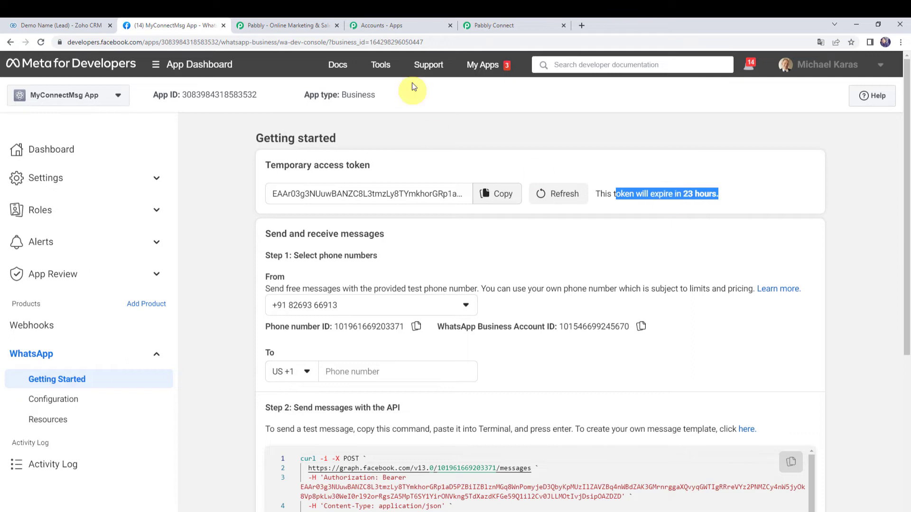
left_click(522, 20)
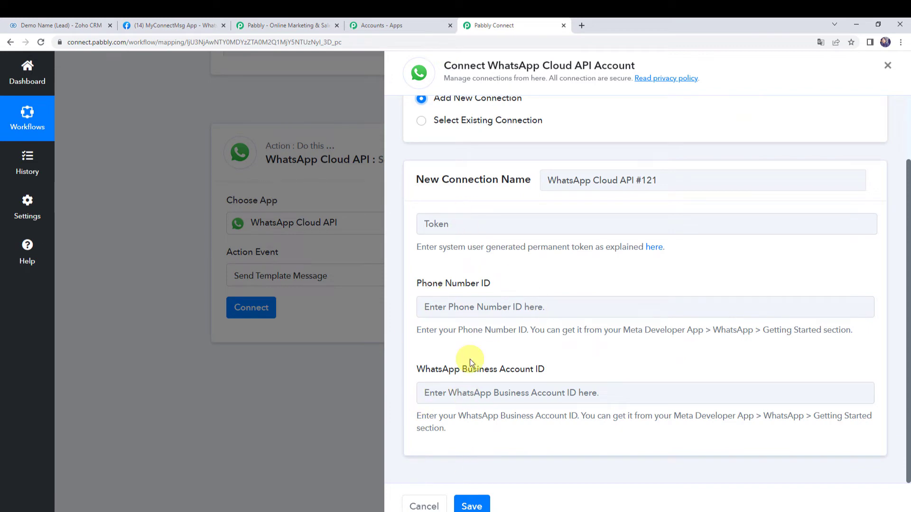
scroll(467, 356, "up", 1)
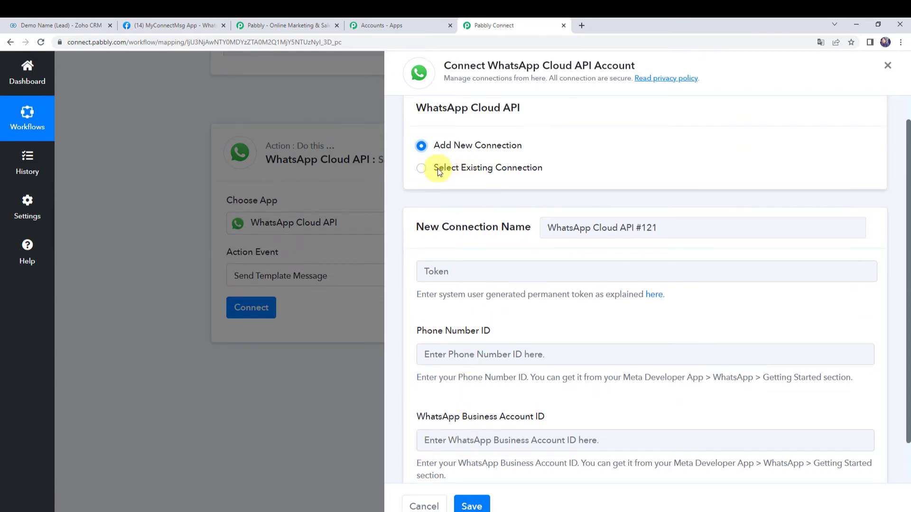
Step: Connect the WhatsApp action using the existing WhatsApp Cloud API #120 connection and save
left_click(479, 169)
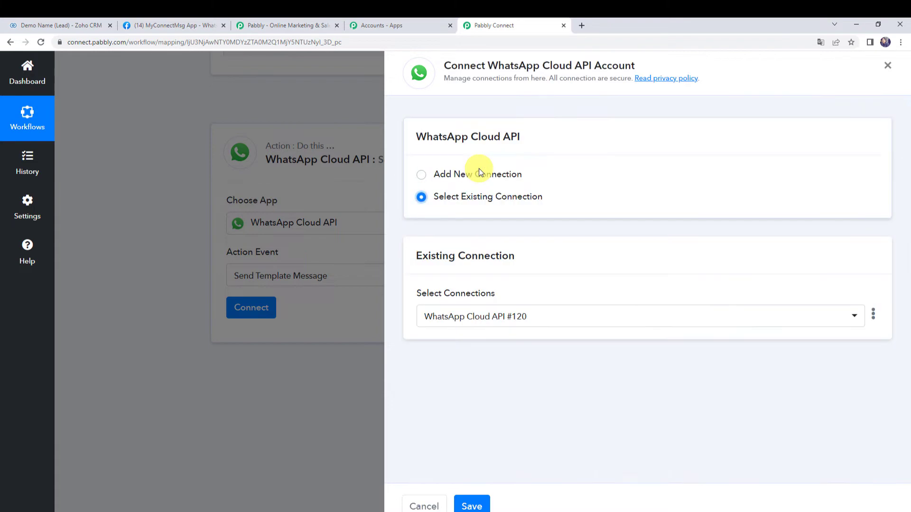
left_click(470, 507)
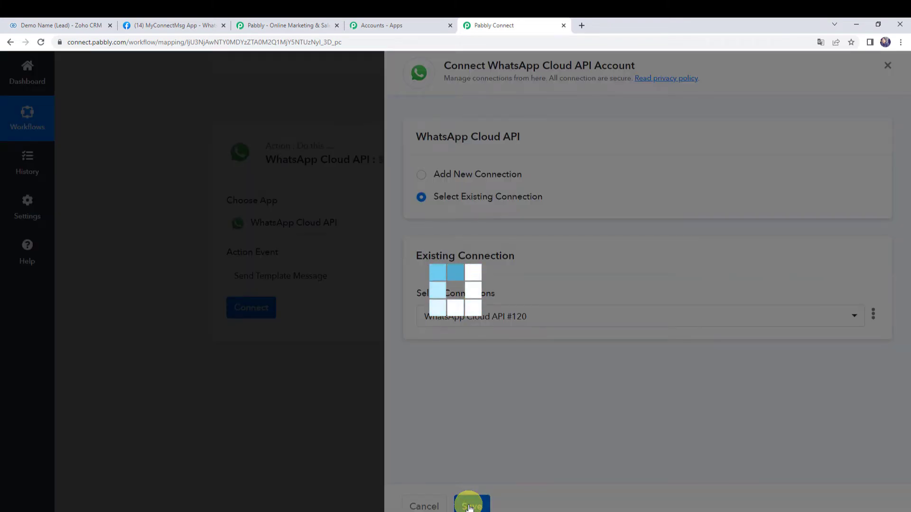
scroll(150, 294, "down", 2)
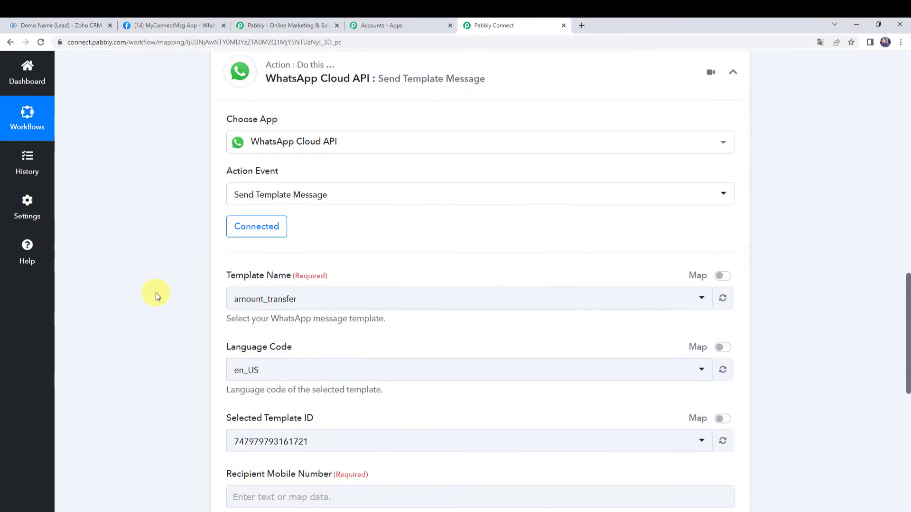
scroll(155, 293, "down", 1)
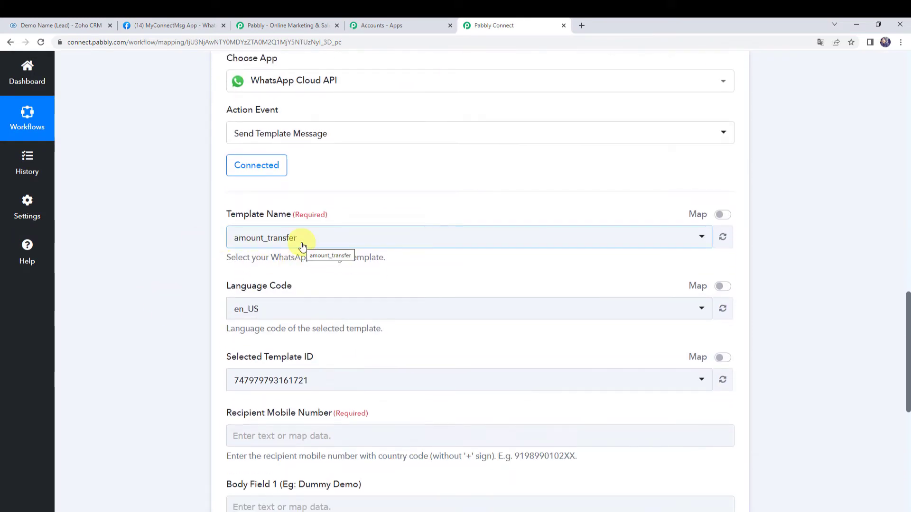
Step: On the Meta app page, open the message templates link in a new tab
left_click(153, 24)
scroll(237, 313, "down", 3)
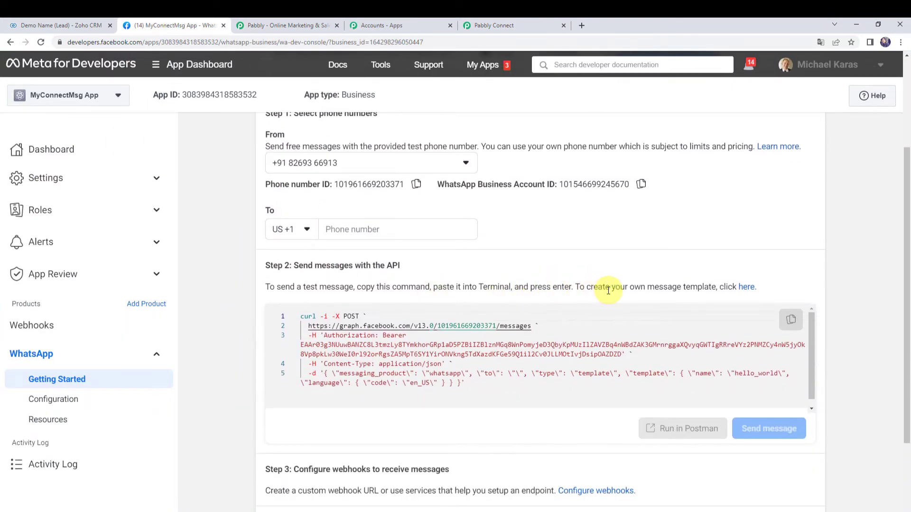
left_click(748, 288)
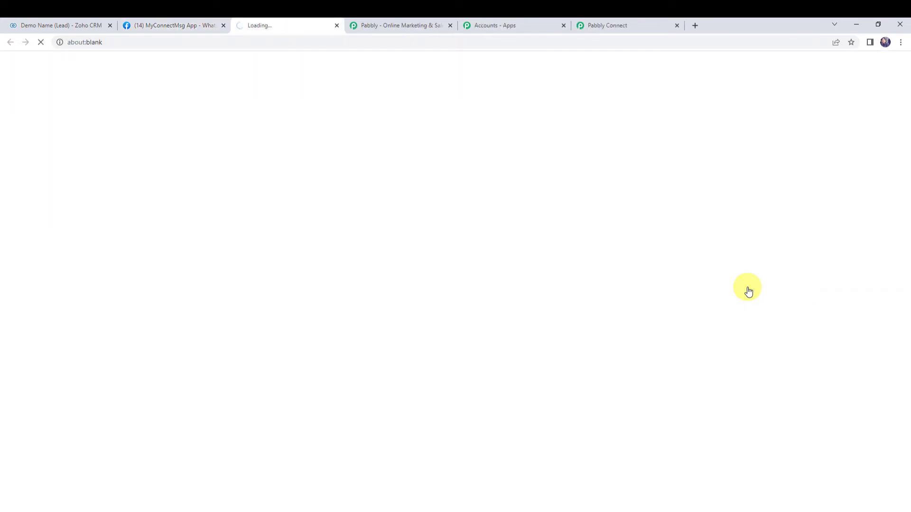
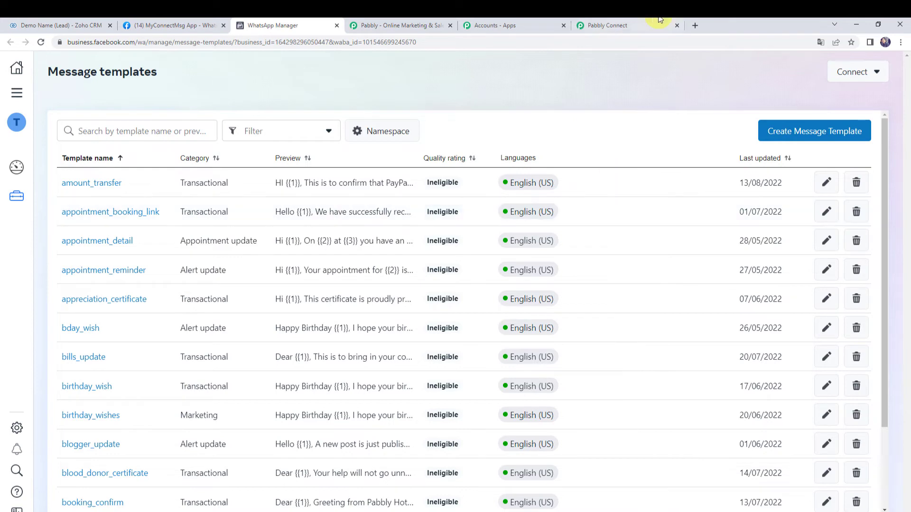
Step: Filter WhatsApp Manager's message templates by 'new_lead' and open the new_lead_signup template
left_click(650, 28)
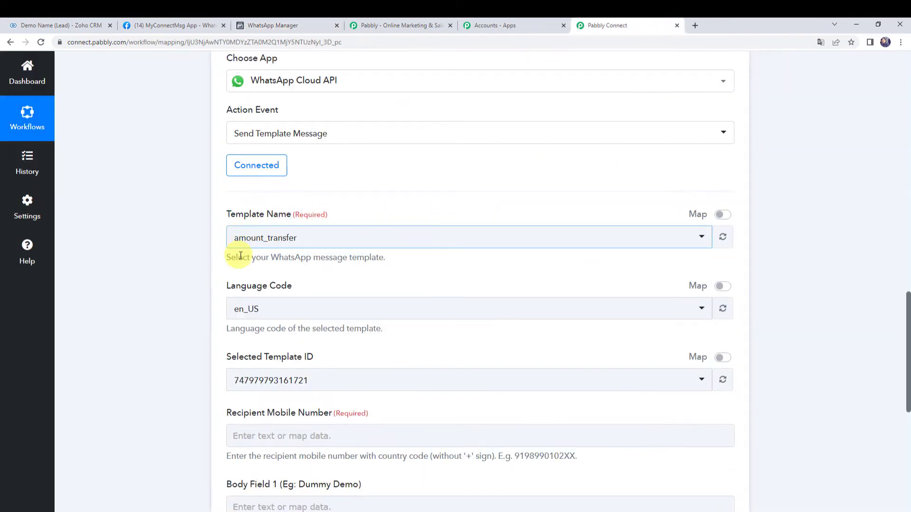
left_click(160, 21)
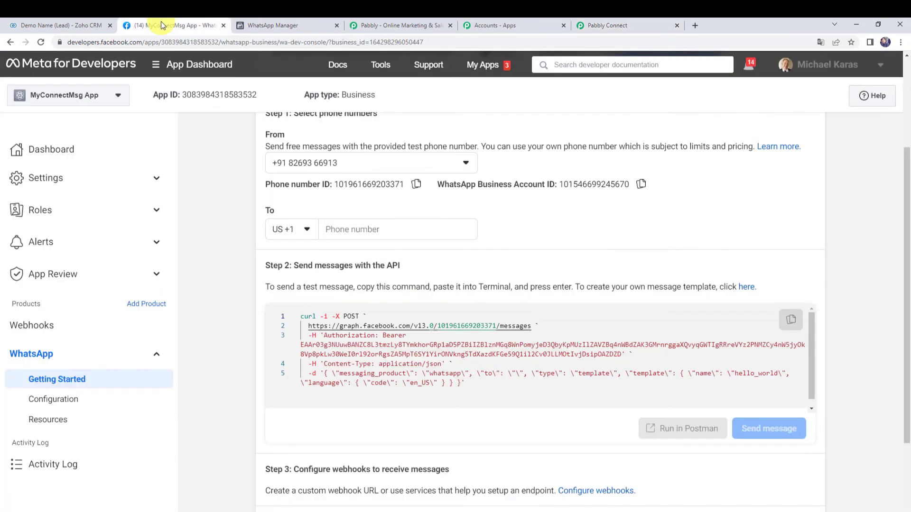
left_click(294, 24)
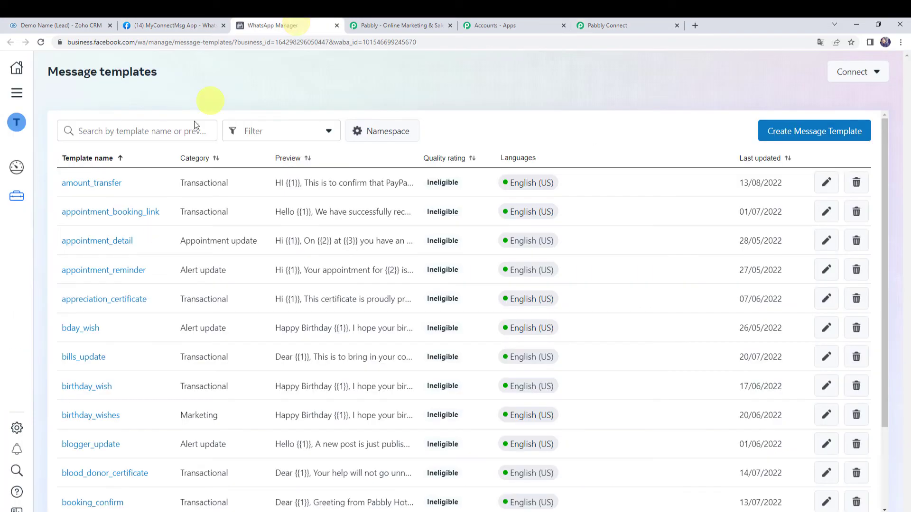
left_click(171, 135)
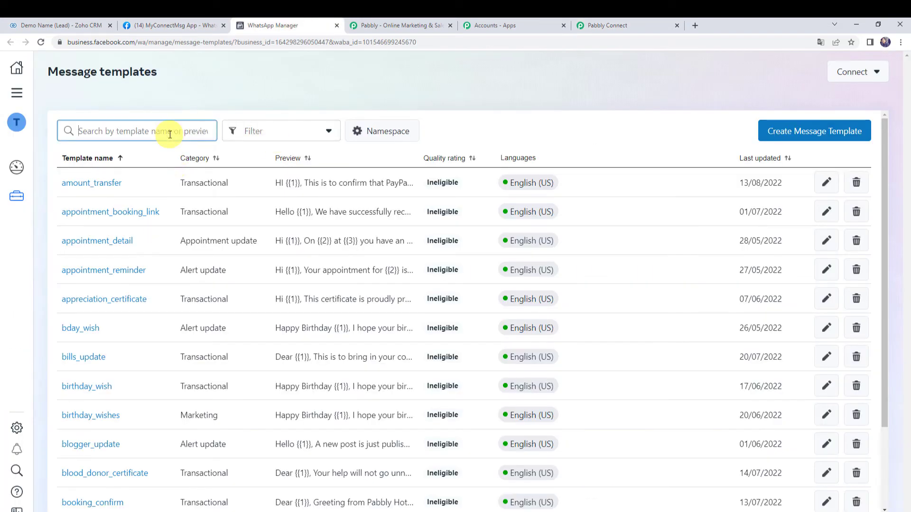
type("new")
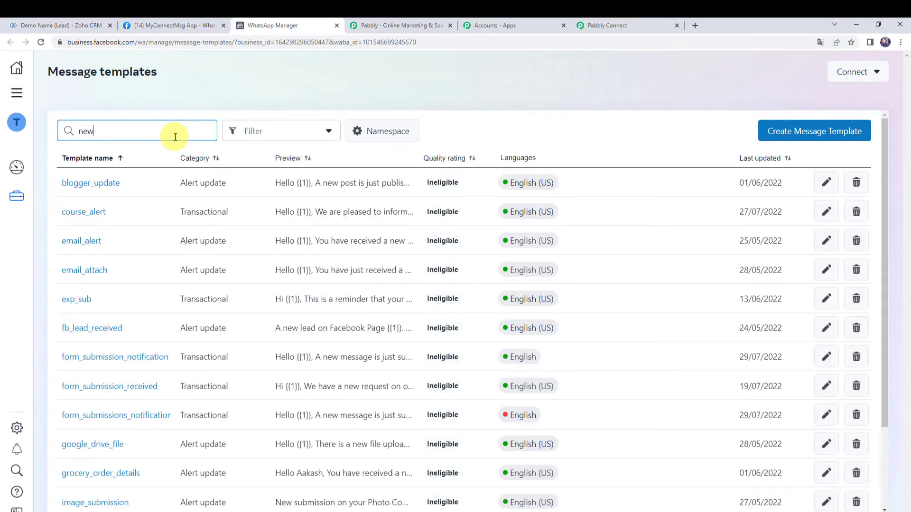
type("_lead")
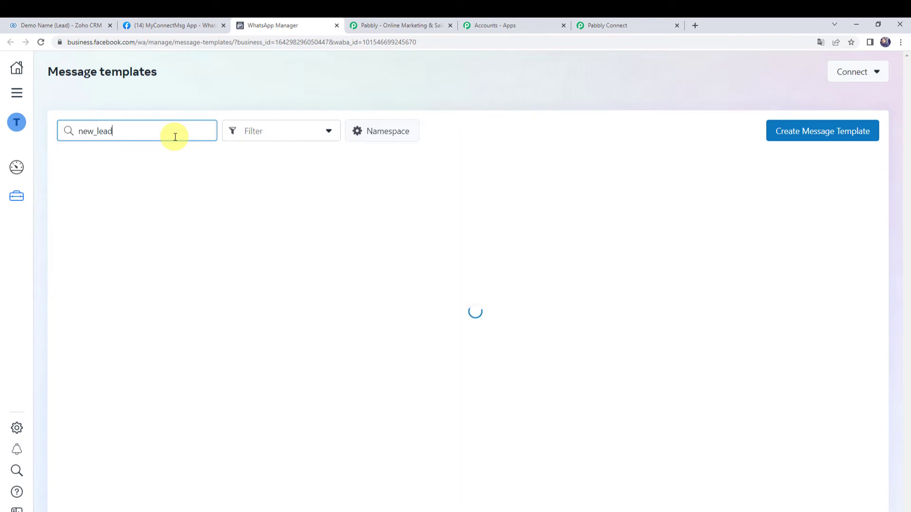
left_click(98, 243)
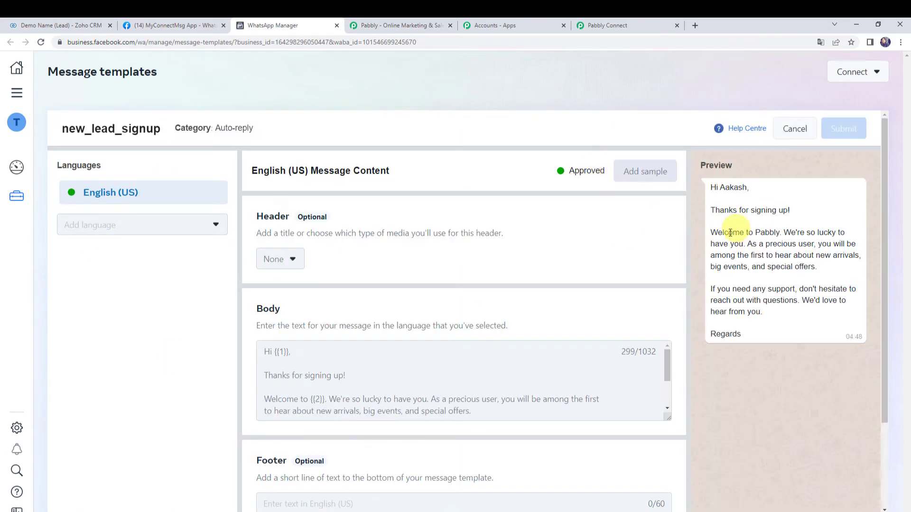
Step: Match the body's {{1}} and {{2}} to the preview's sample name and Pabbly, then copy new_lead_signup
scroll(213, 315, "down", 2)
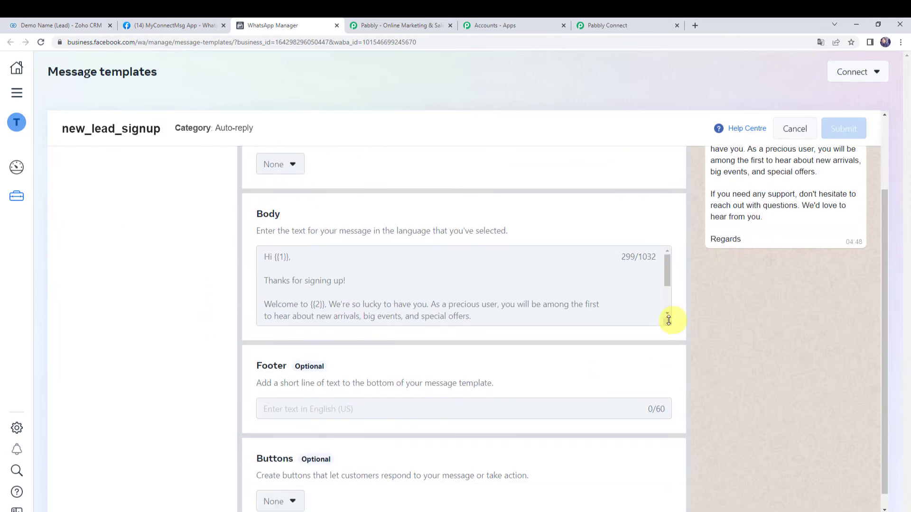
left_click_drag(668, 323, 653, 459)
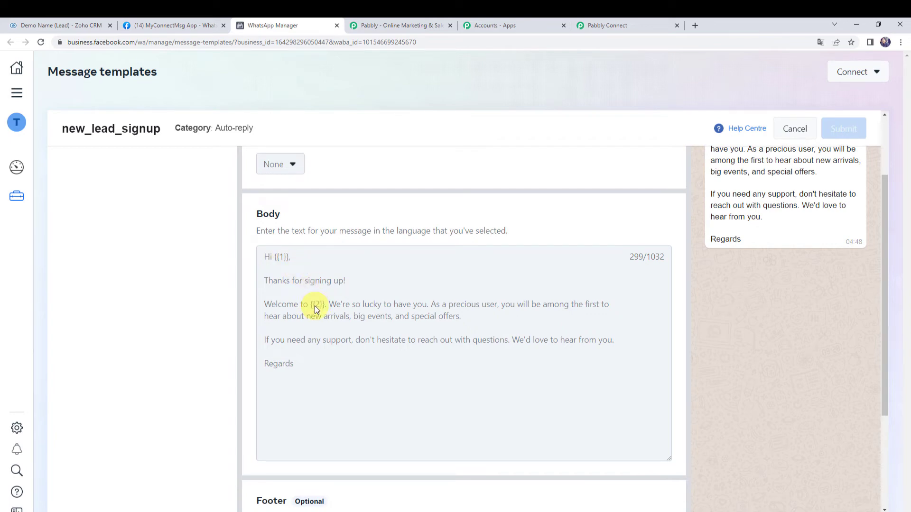
scroll(173, 321, "up", 2)
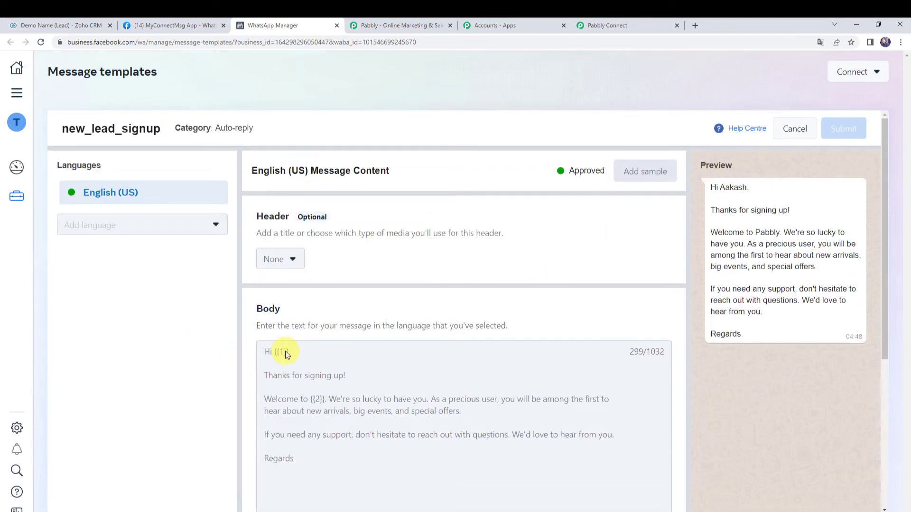
left_click_drag(721, 189, 773, 190)
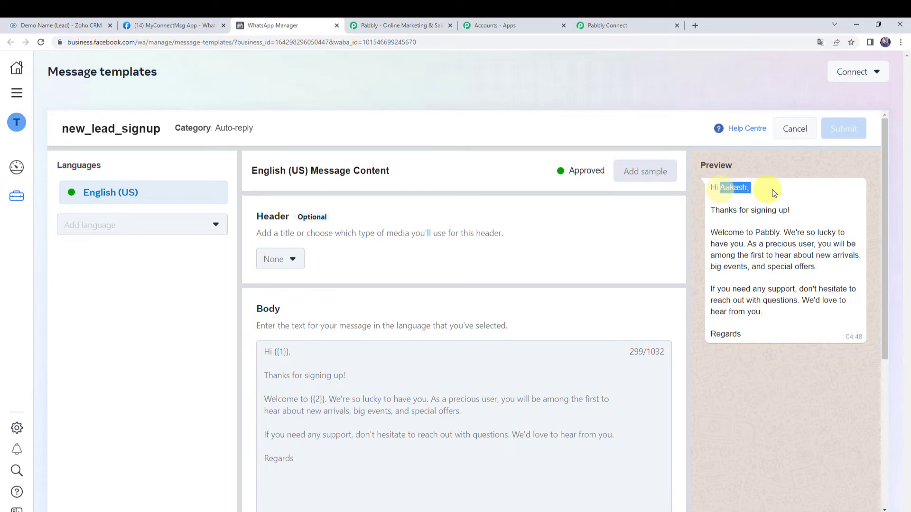
left_click(735, 189)
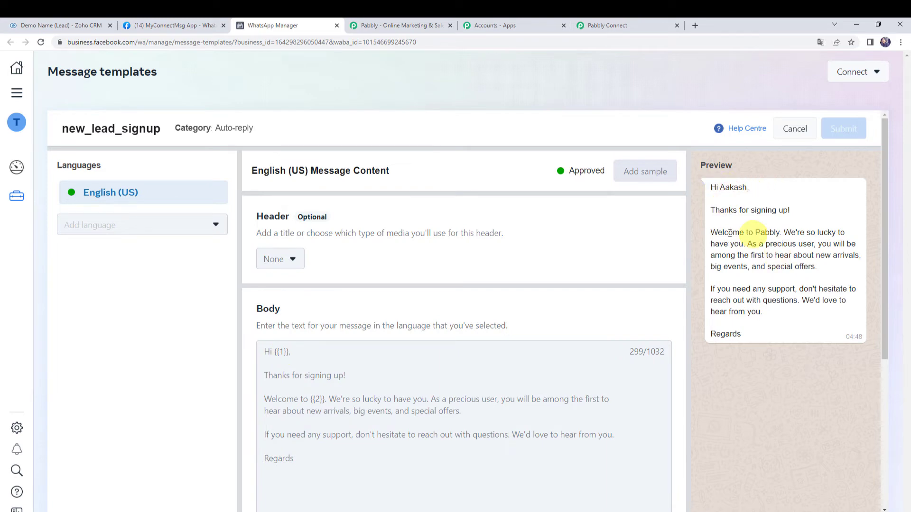
double_click(773, 233)
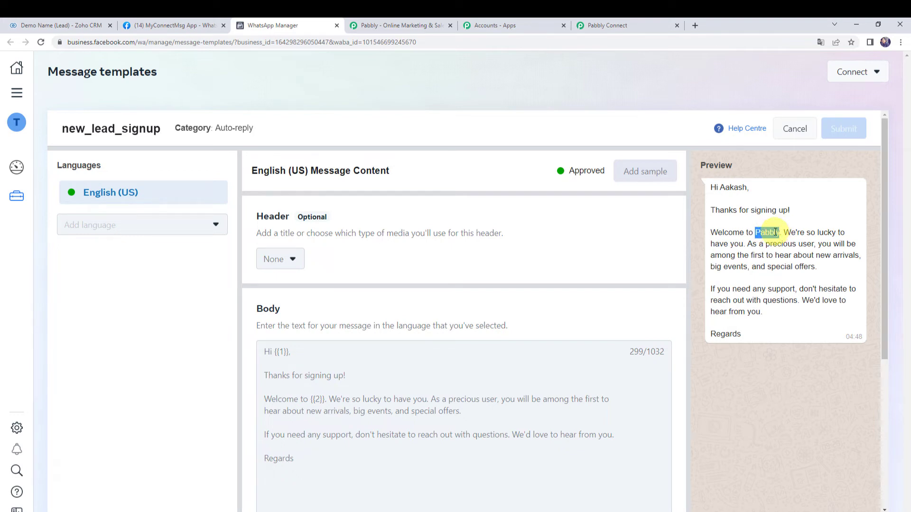
left_click_drag(161, 129, 56, 131)
key("ctrl+c")
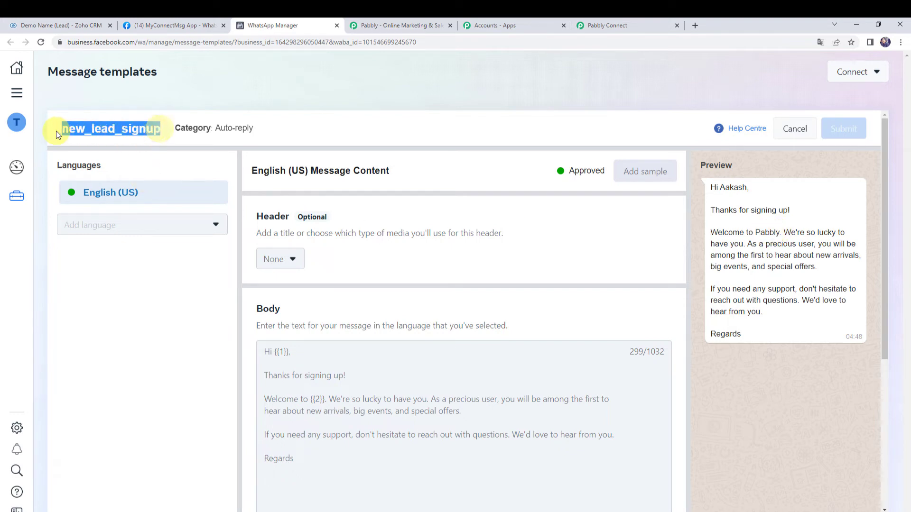
left_click(612, 25)
Step: Paste new_lead_signup into the Template Name search and select that template for the WhatsApp action
left_click(277, 245)
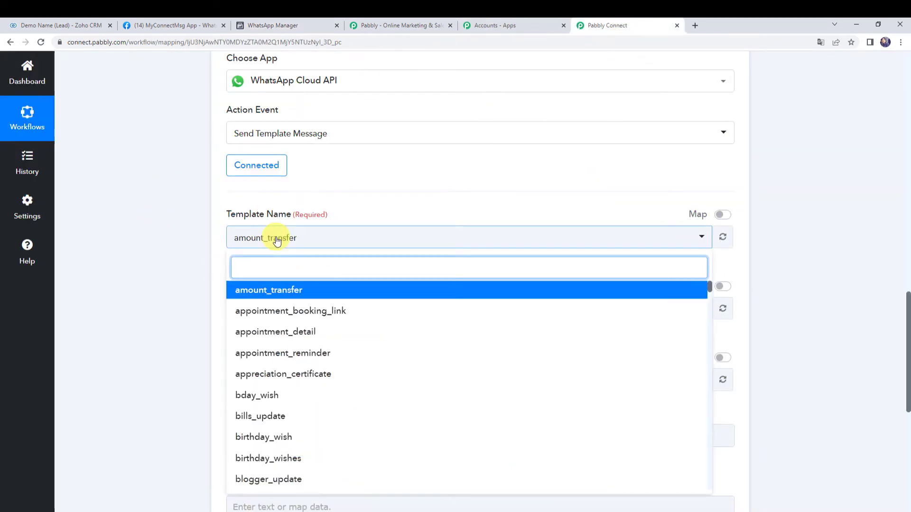
key("ctrl+v")
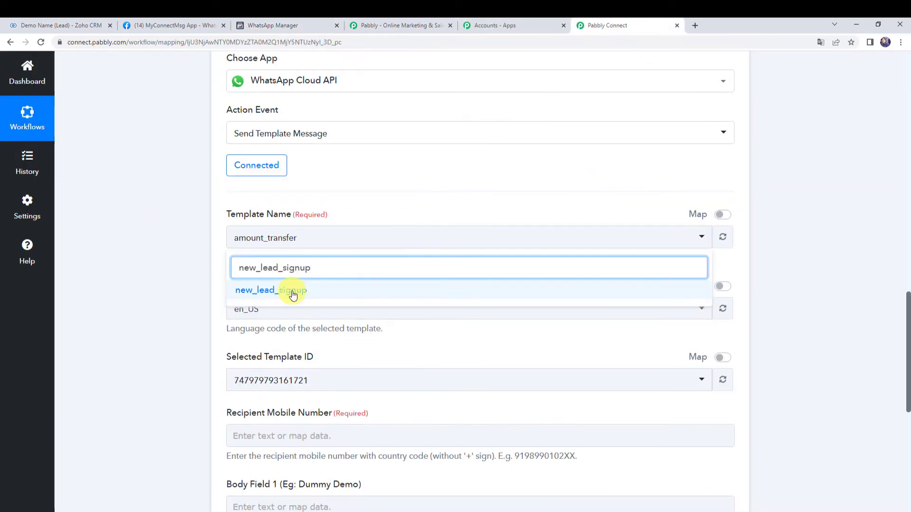
left_click(293, 291)
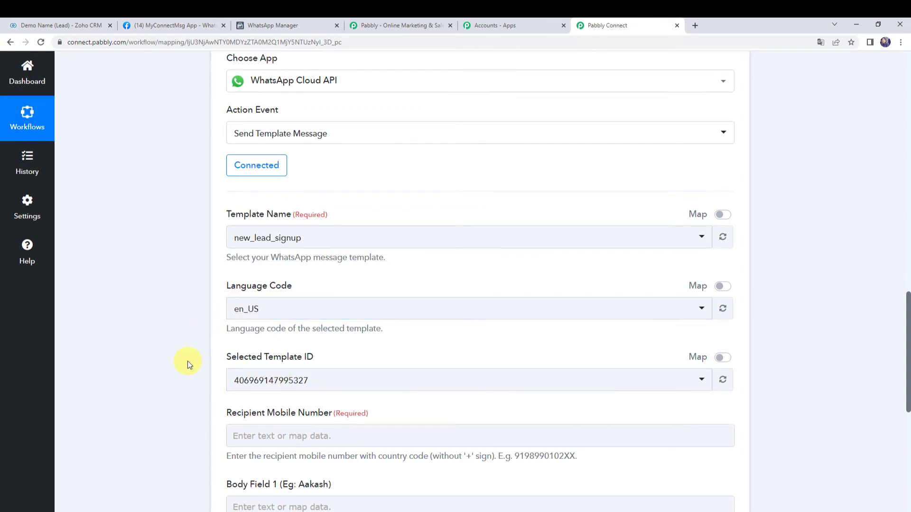
scroll(184, 349, "down", 4)
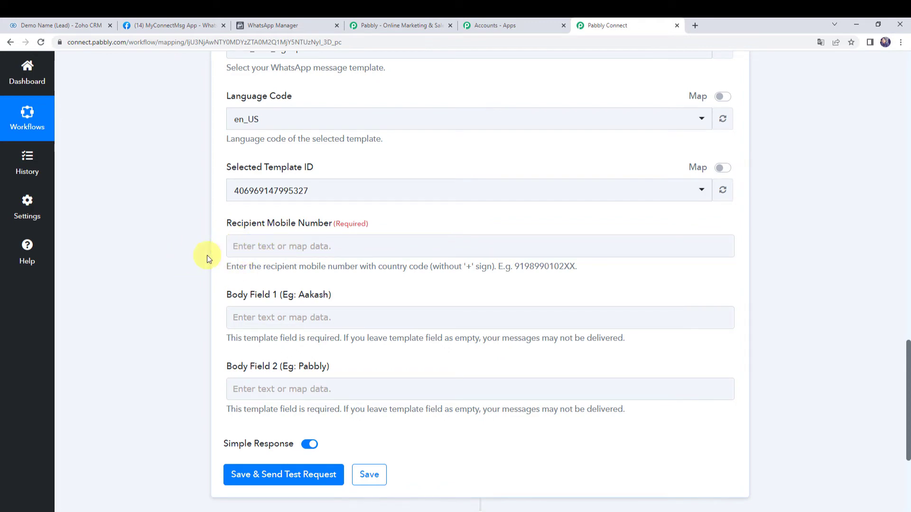
scroll(207, 259, "up", 6)
scroll(207, 258, "up", 7)
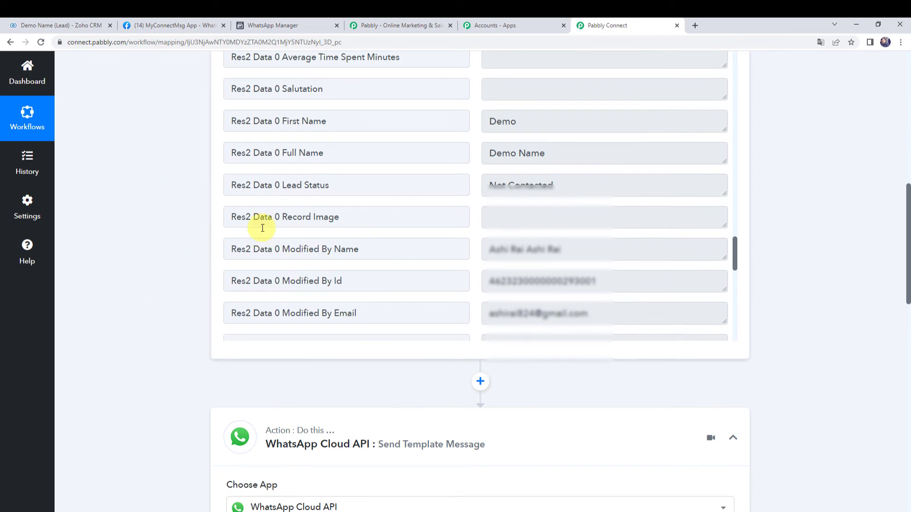
scroll(377, 230, "up", 15)
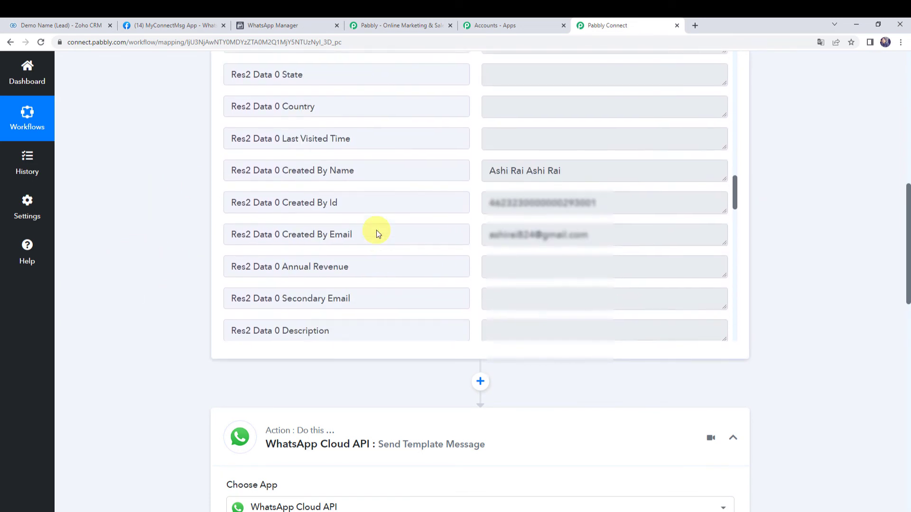
scroll(377, 229, "up", 15)
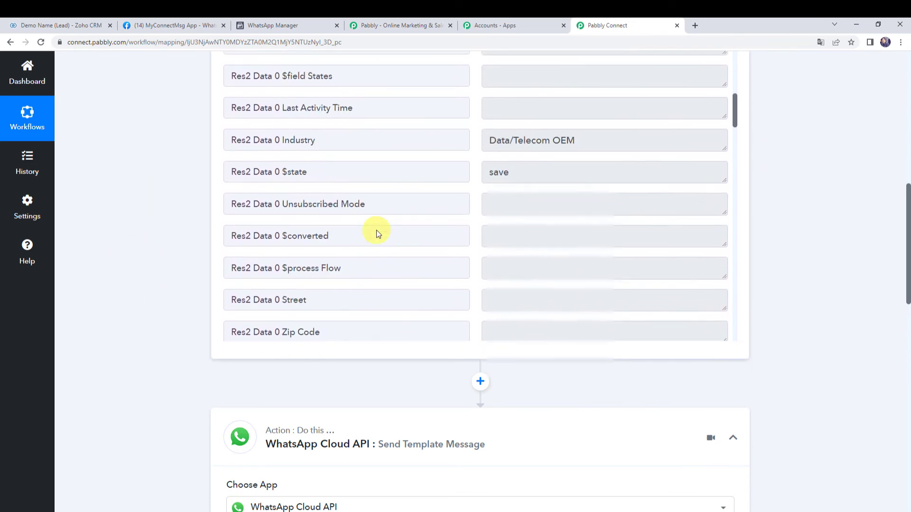
scroll(377, 229, "up", 6)
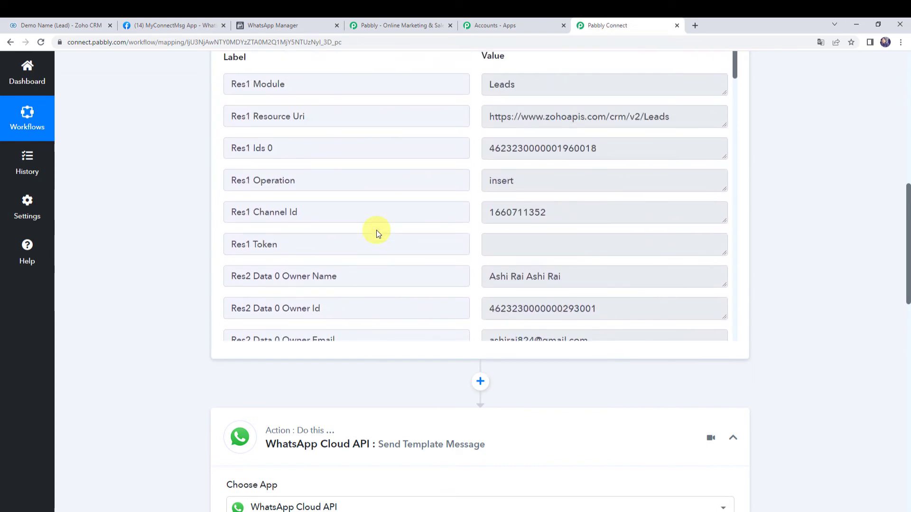
scroll(376, 229, "down", 8)
scroll(377, 230, "down", 20)
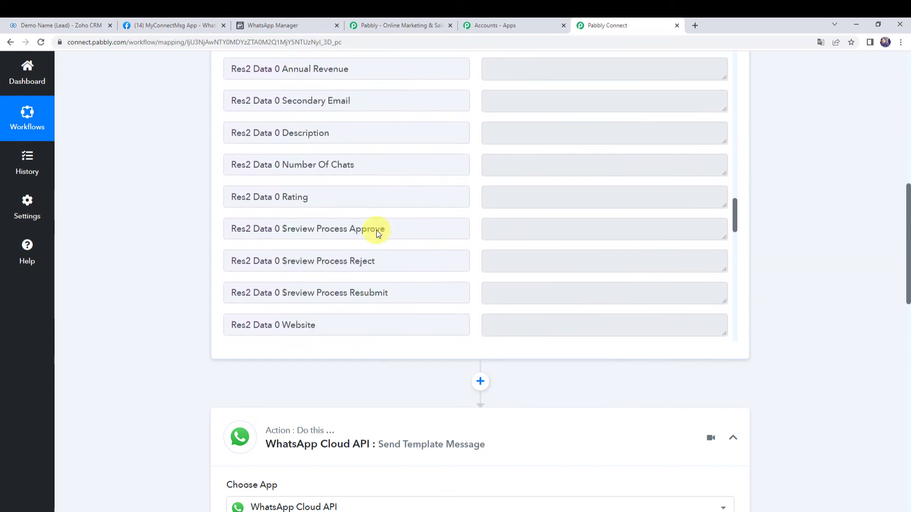
scroll(377, 229, "down", 7)
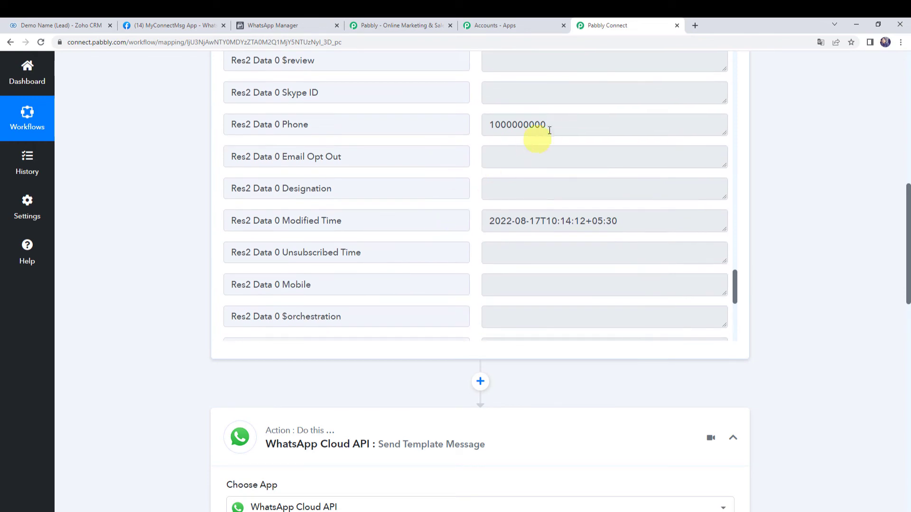
left_click(550, 125)
double_click(501, 123)
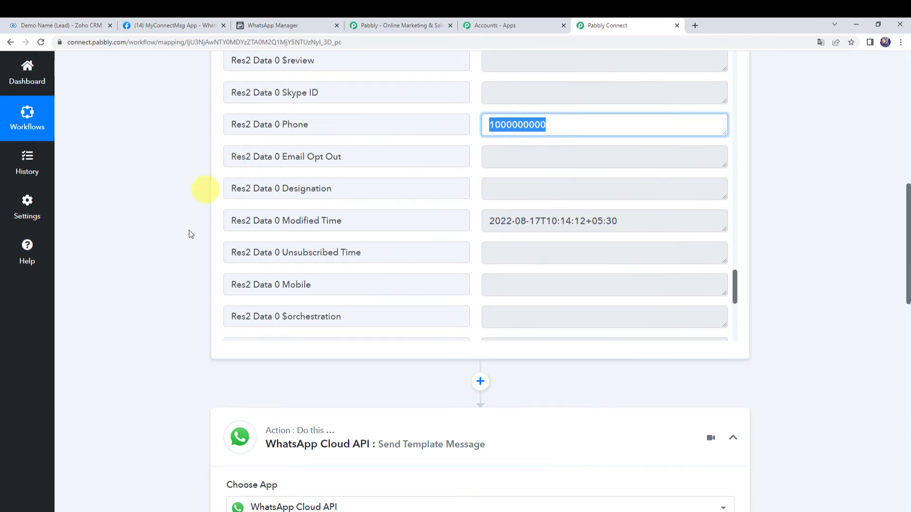
scroll(183, 237, "down", 15)
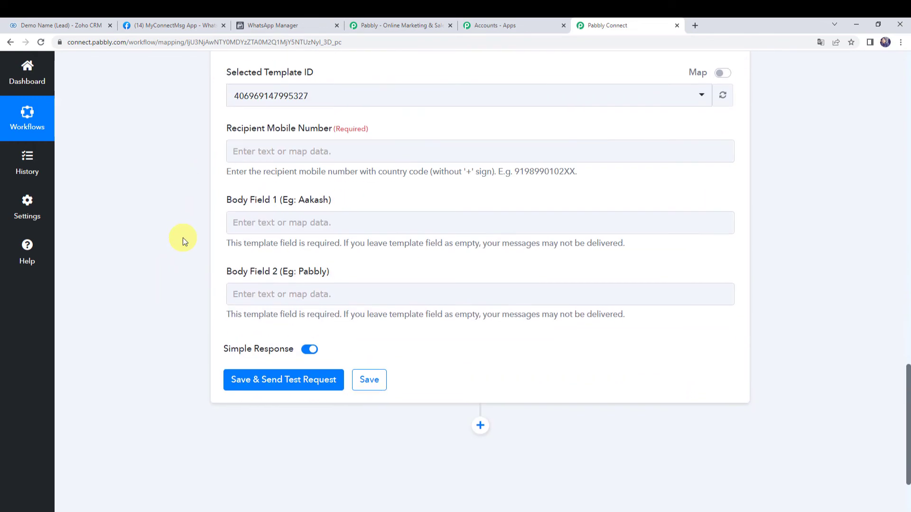
scroll(185, 237, "up", 2)
Step: Map the Zoho CRM lead's Phone into the Recipient Mobile Number field
left_click(286, 245)
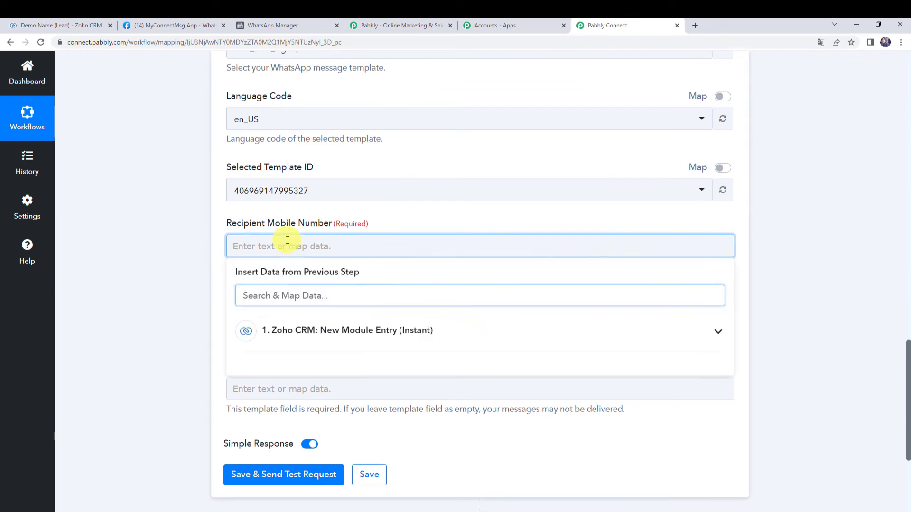
left_click(297, 334)
type("1000")
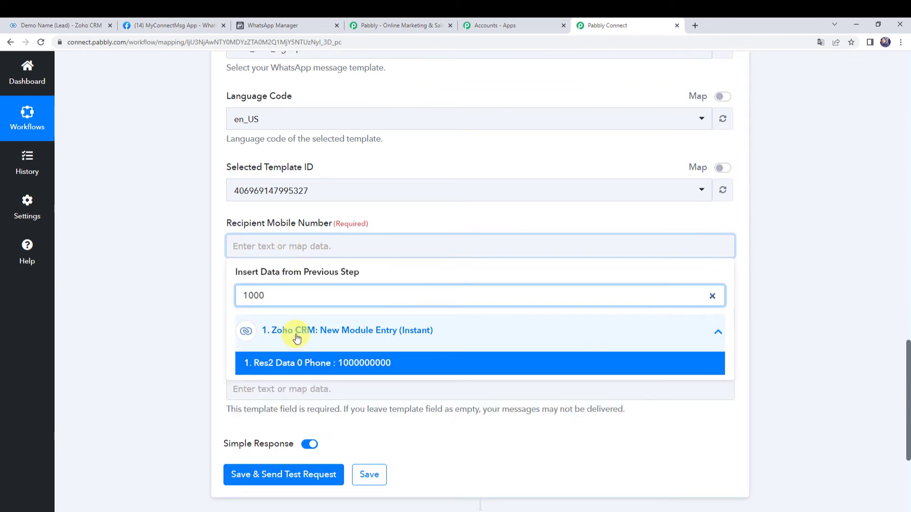
left_click(297, 364)
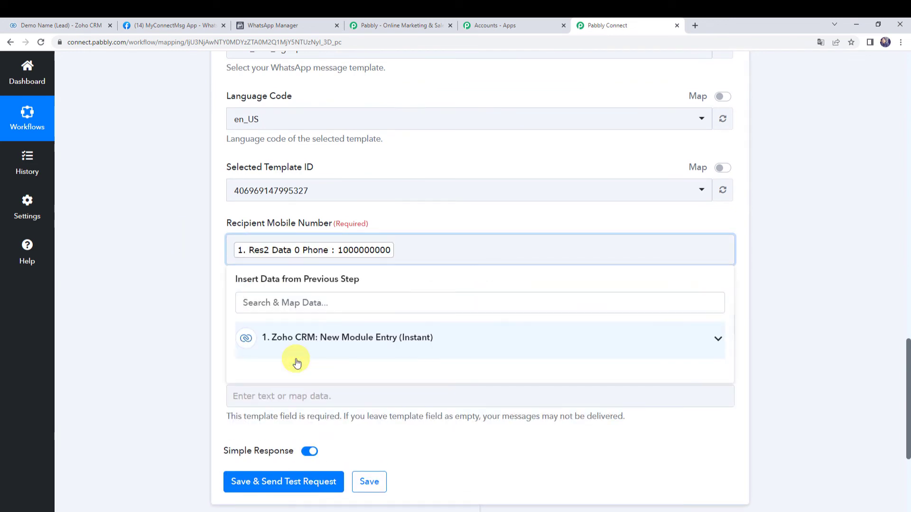
left_click(193, 289)
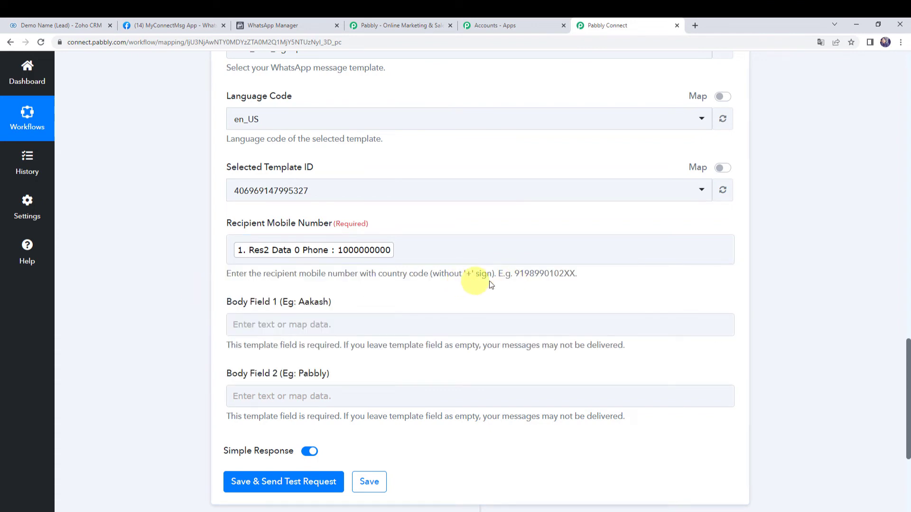
Step: Prefix the mapped recipient phone number with country code 91
left_click(233, 251)
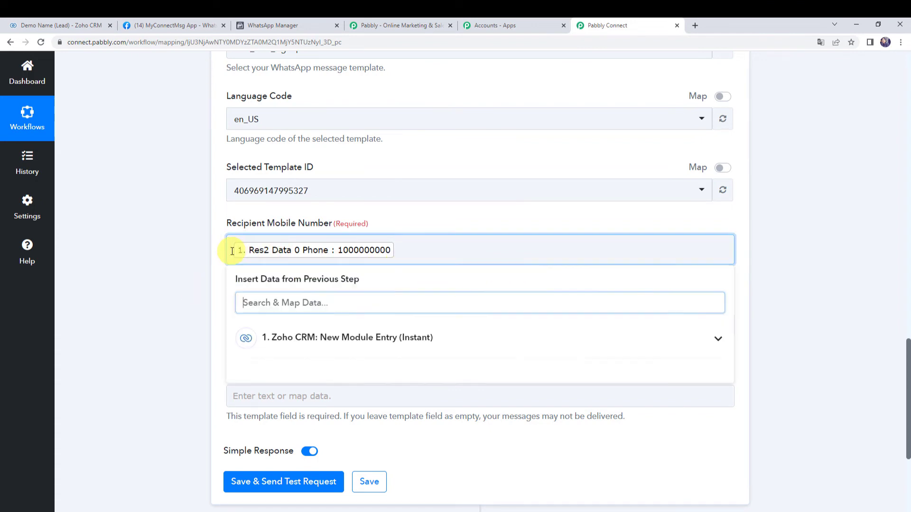
left_click(232, 251)
type("91")
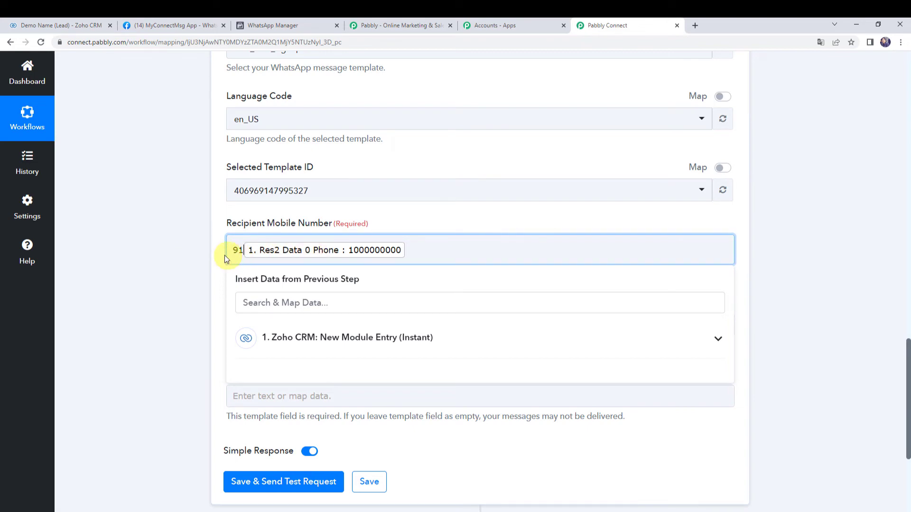
left_click(169, 251)
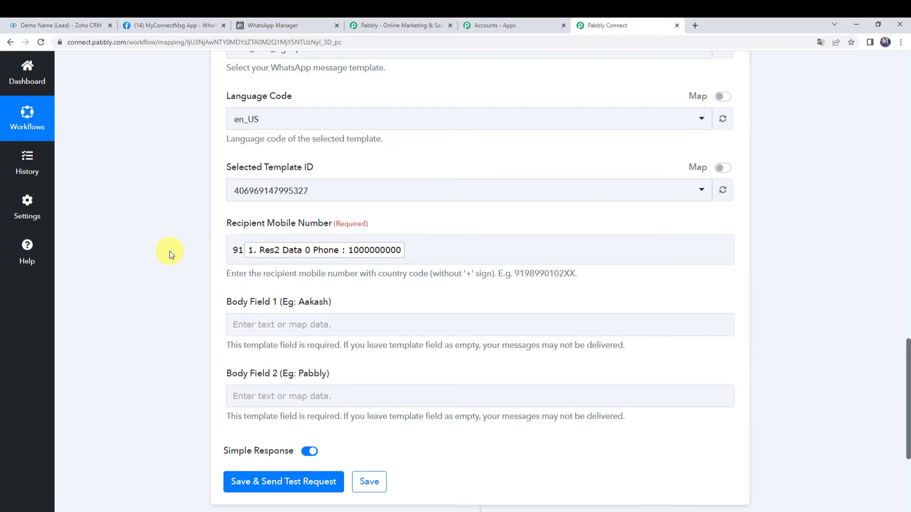
scroll(170, 251, "down", 1)
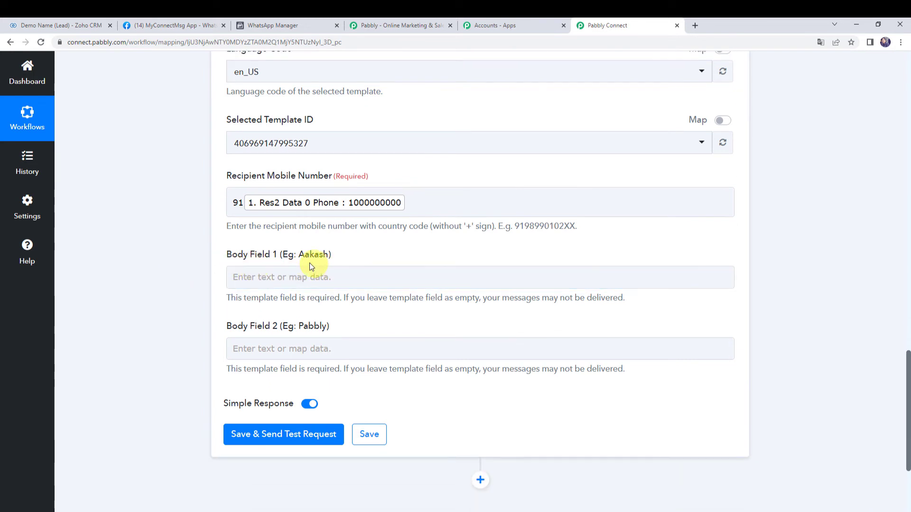
Step: Map the Zoho CRM lead's Full Name into Body Field 1
left_click(252, 283)
left_click(278, 361)
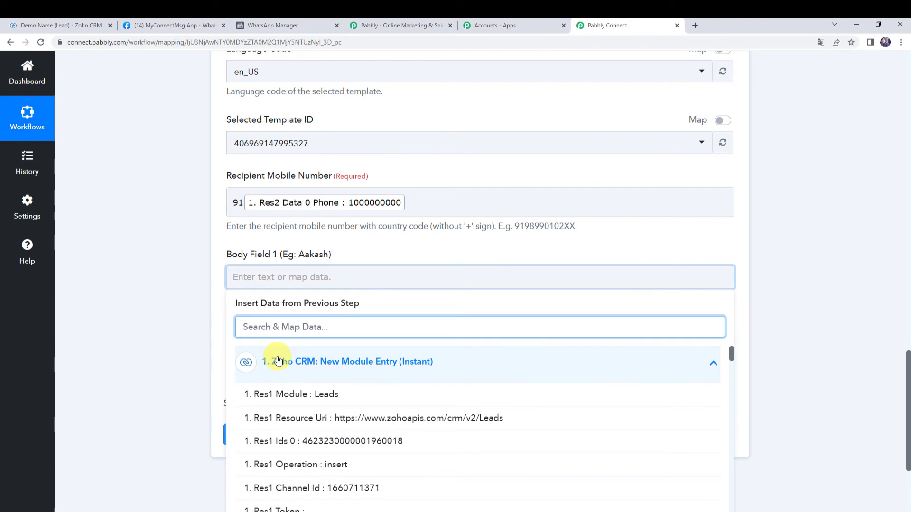
type("demo")
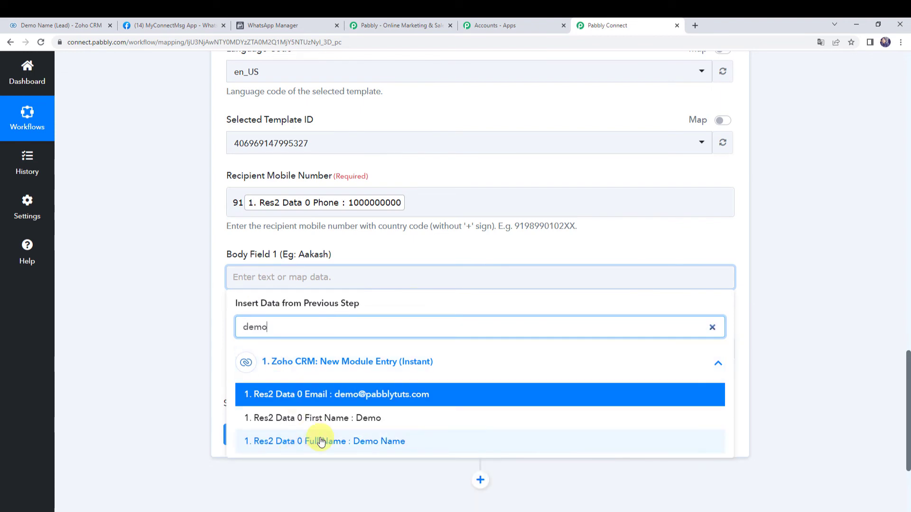
left_click(320, 441)
Step: Enter 'Pabbly' in Body Field 2, then save the step and send a test request
left_click(88, 232)
left_click(235, 356)
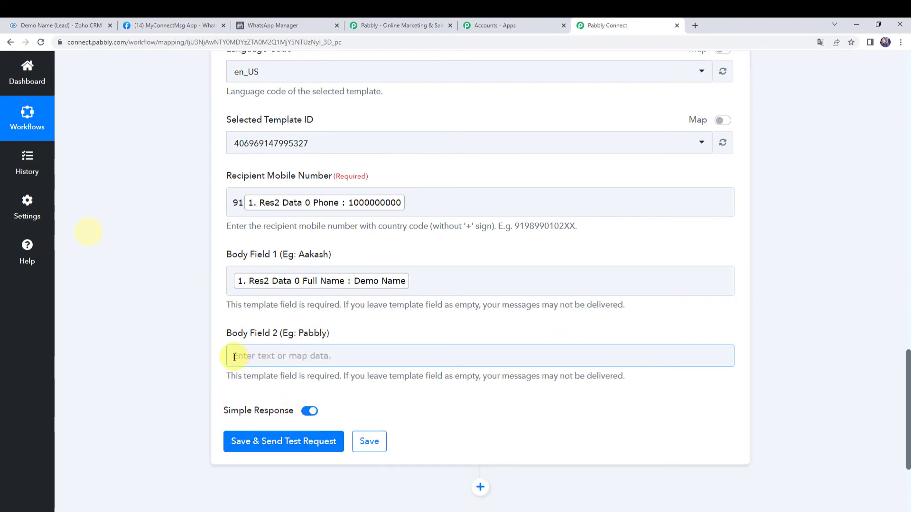
type("Pabb")
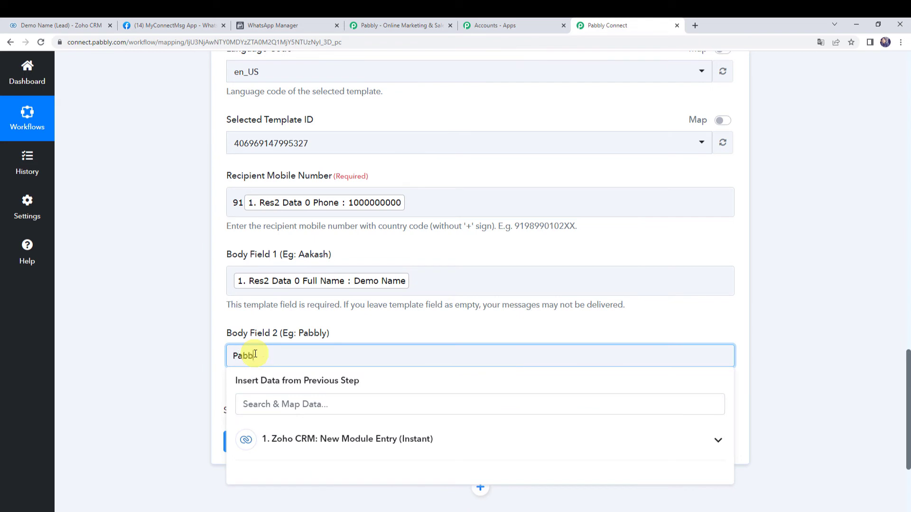
type("ly")
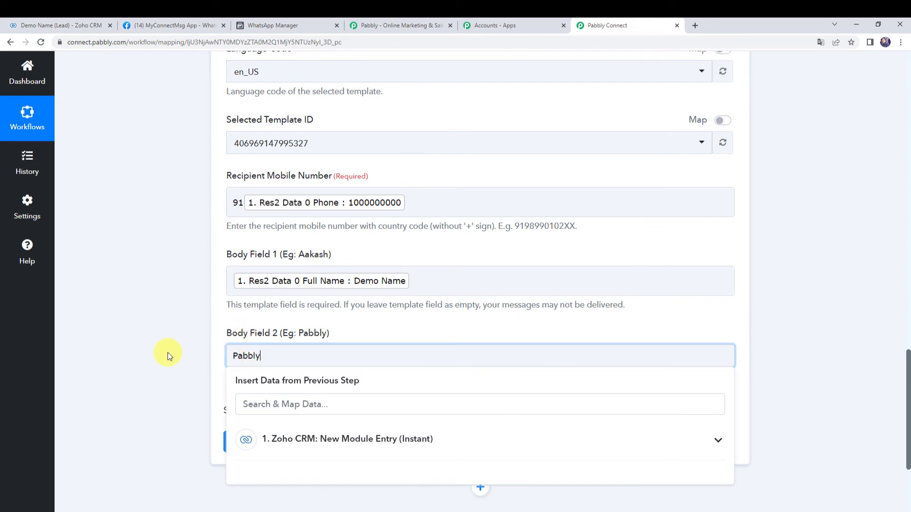
left_click(167, 353)
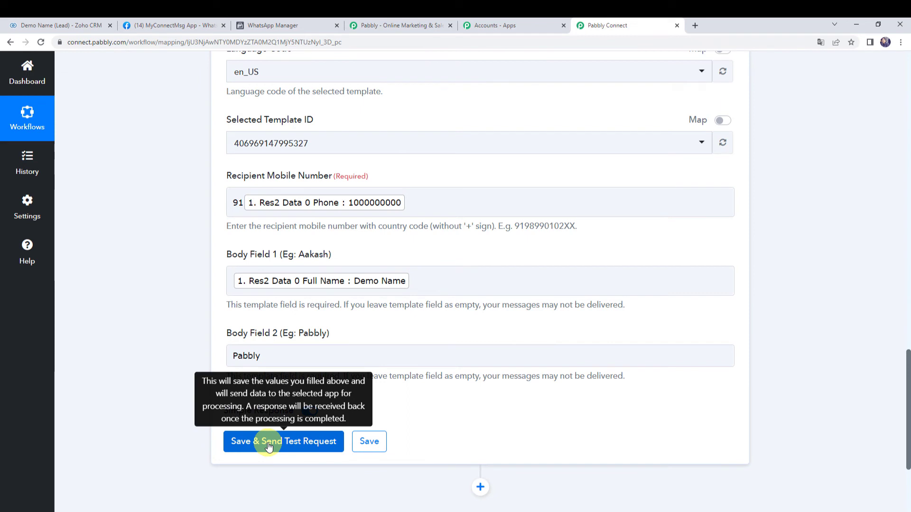
left_click(439, 192)
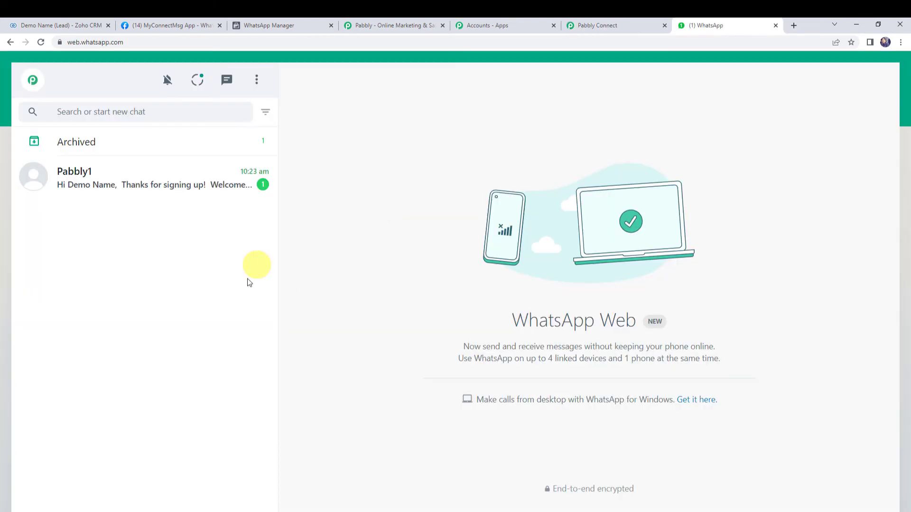
Step: Verify the Pabbly1 chat's test message greets Demo Name and mentions Pabbly, then return to Zoho CRM
left_click(86, 192)
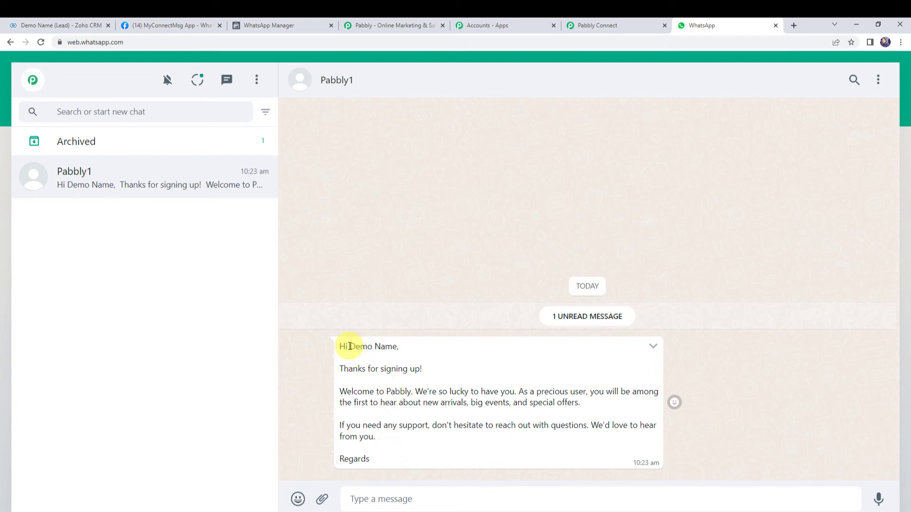
left_click_drag(350, 346, 398, 347)
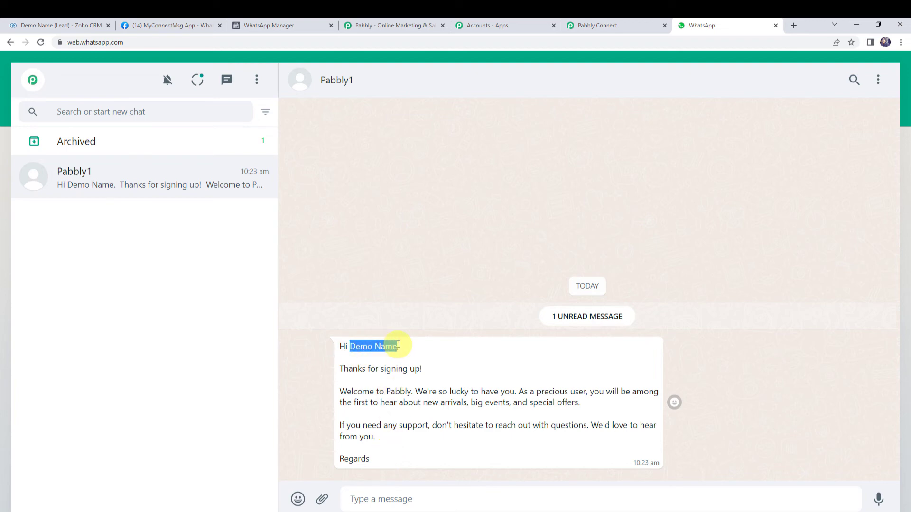
left_click_drag(387, 390, 410, 388)
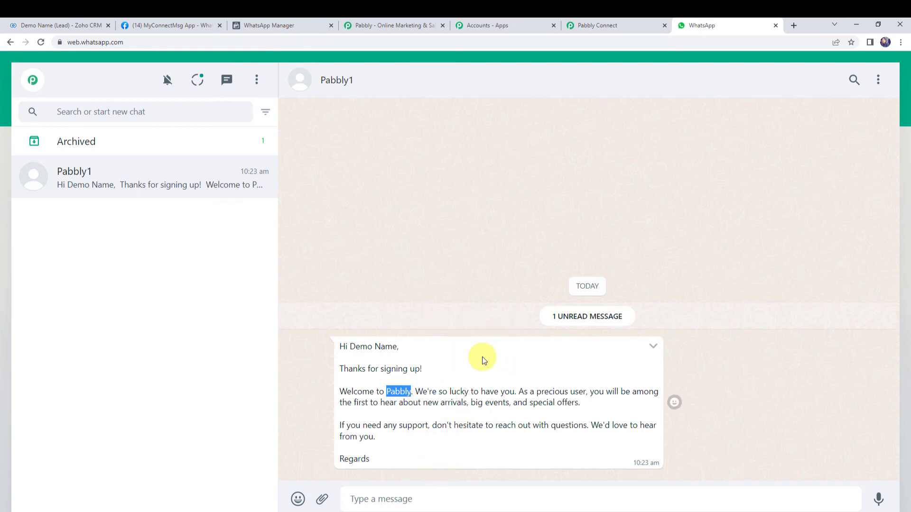
left_click(317, 362)
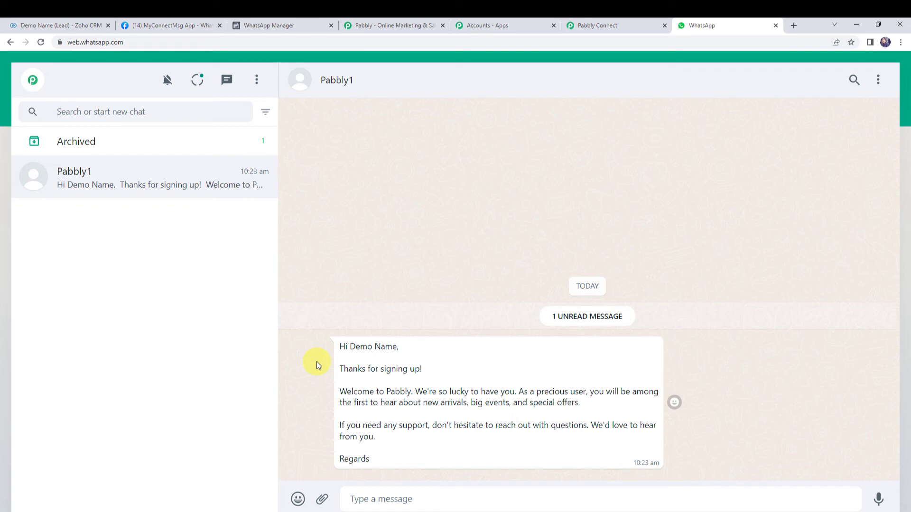
left_click(65, 24)
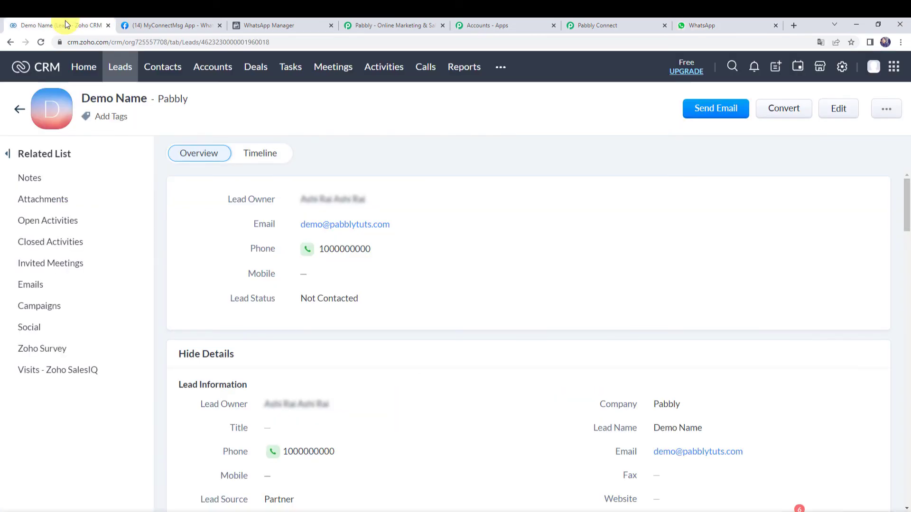
Step: Submit the Dummy Customer (Magnet Brains) lead form and reload the Zoho CRM leads list
left_click(20, 112)
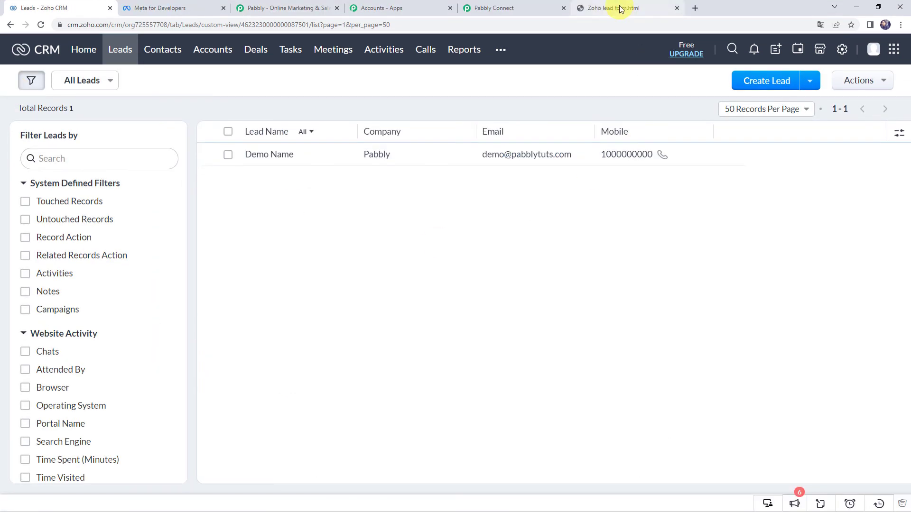
left_click(616, 7)
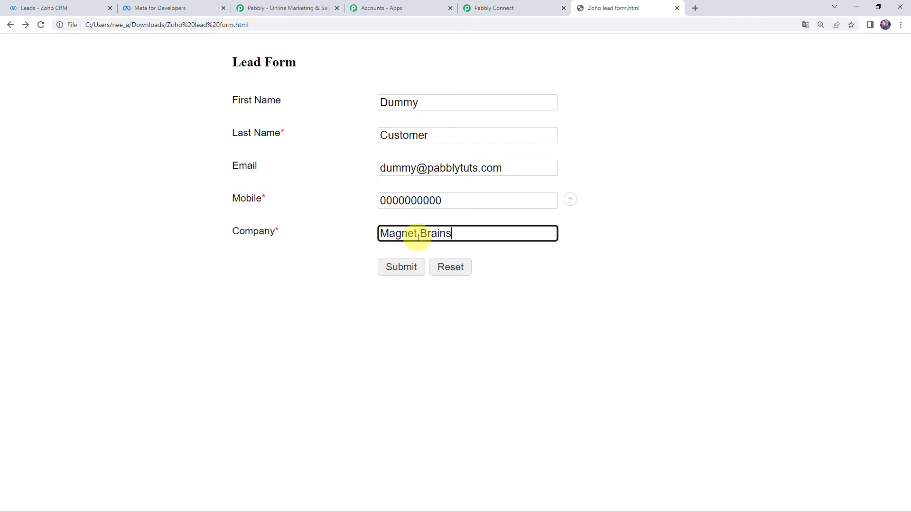
left_click(390, 272)
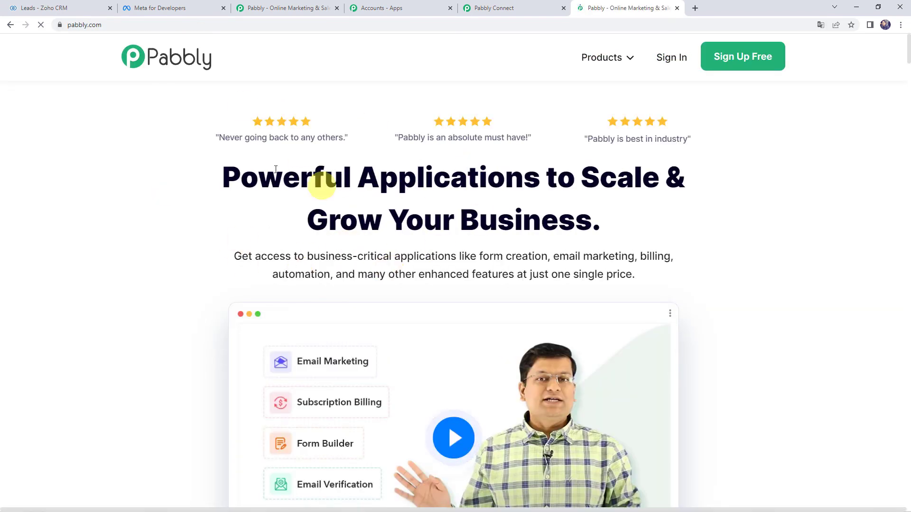
left_click(57, 10)
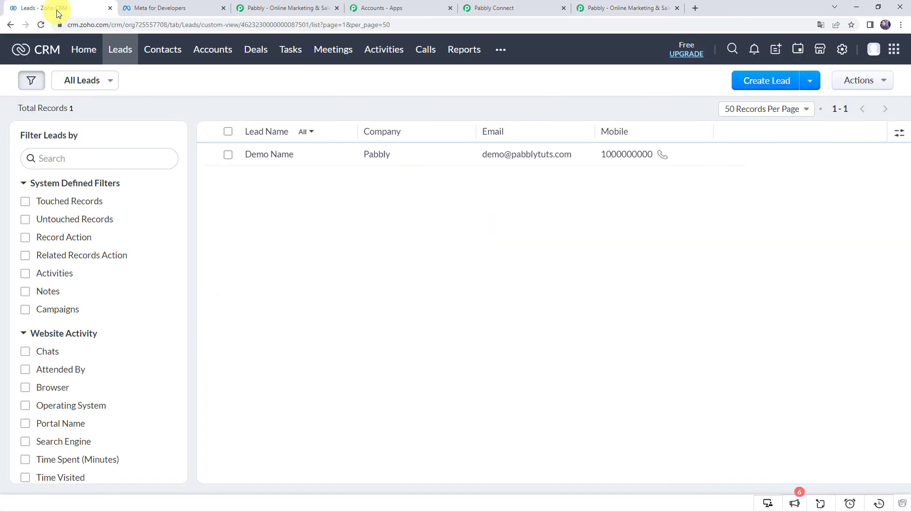
left_click(44, 29)
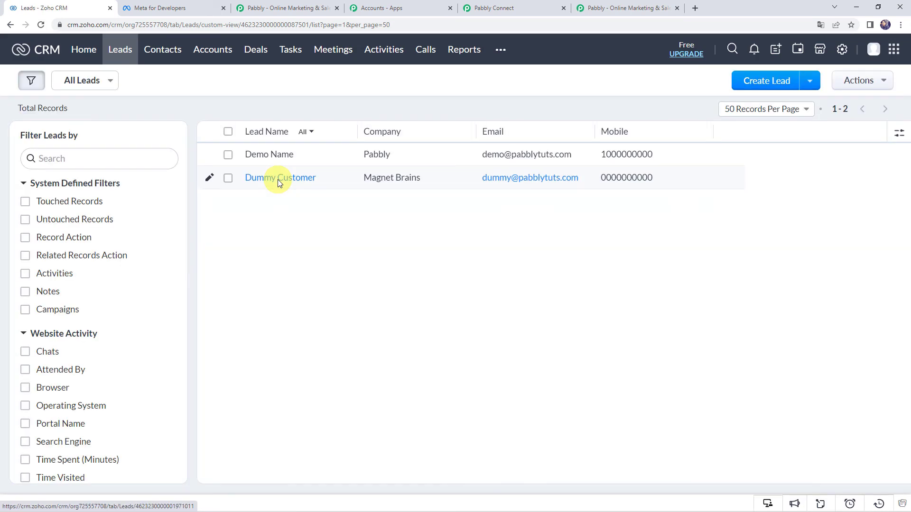
Step: Open the Dummy Customer lead record, then switch to WhatsApp Web's Pabbly1 chat
left_click(272, 178)
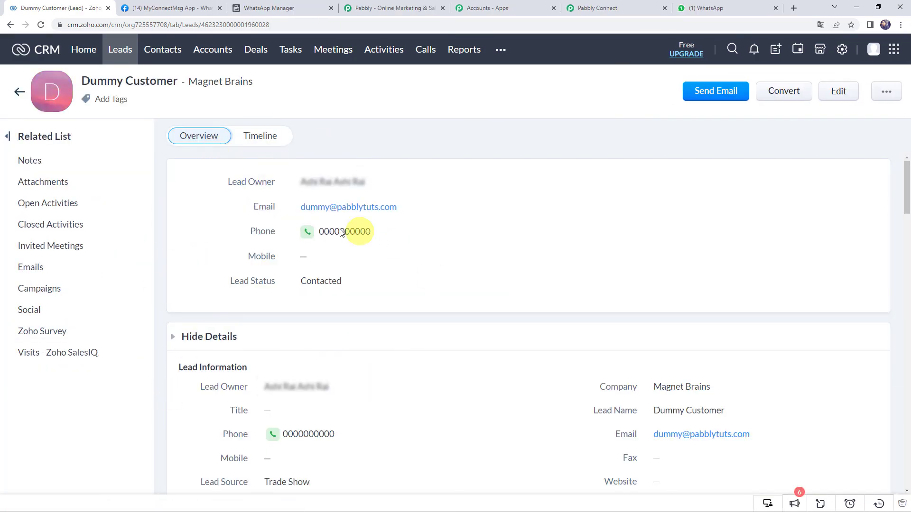
left_click_drag(81, 82, 179, 81)
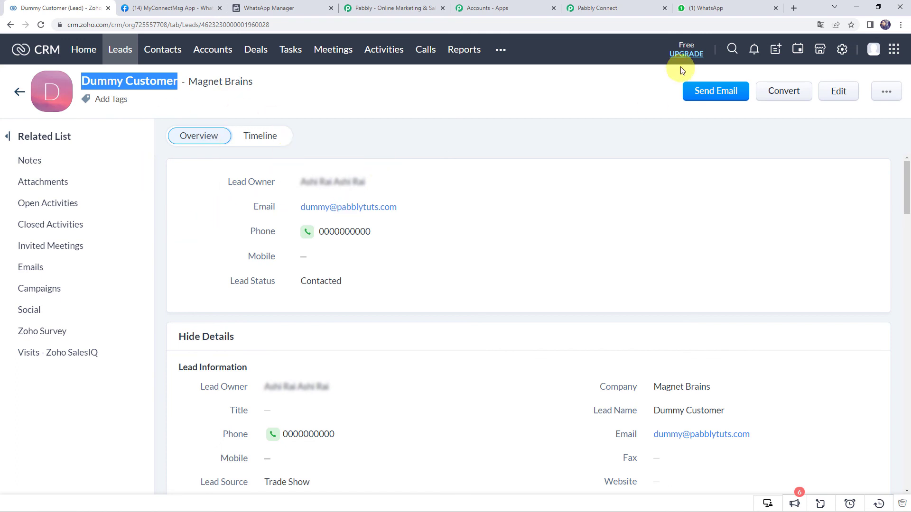
left_click(717, 8)
left_click(802, 298)
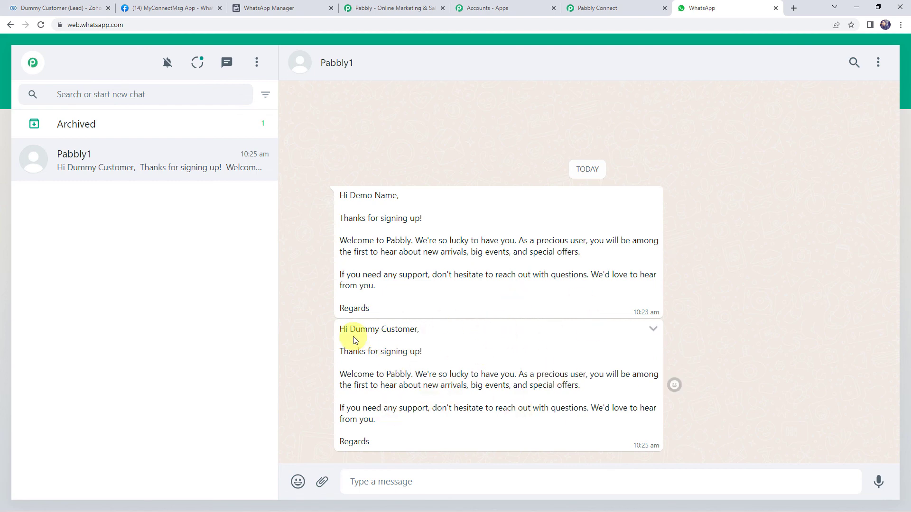
Step: Confirm the new message greets Dummy Customer, then collapse the workflow's WhatsApp action and Zoho CRM trigger
left_click_drag(351, 332, 415, 333)
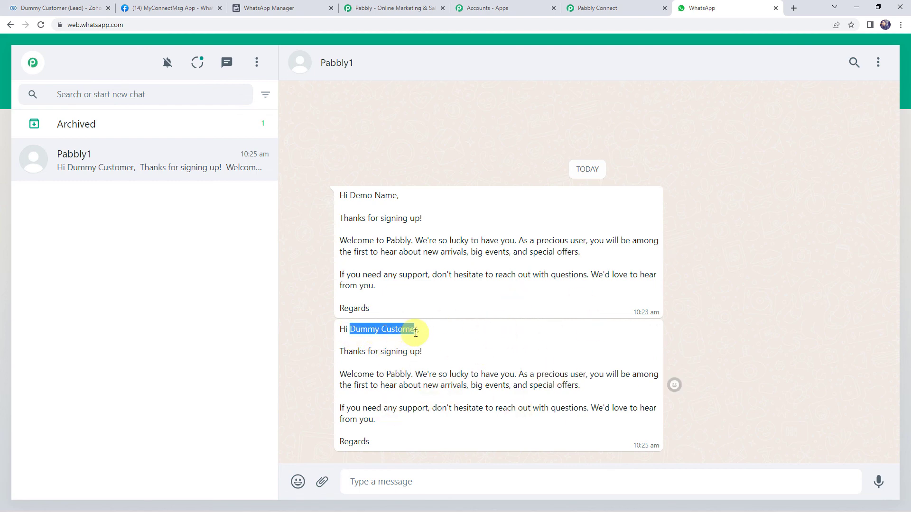
left_click(401, 328)
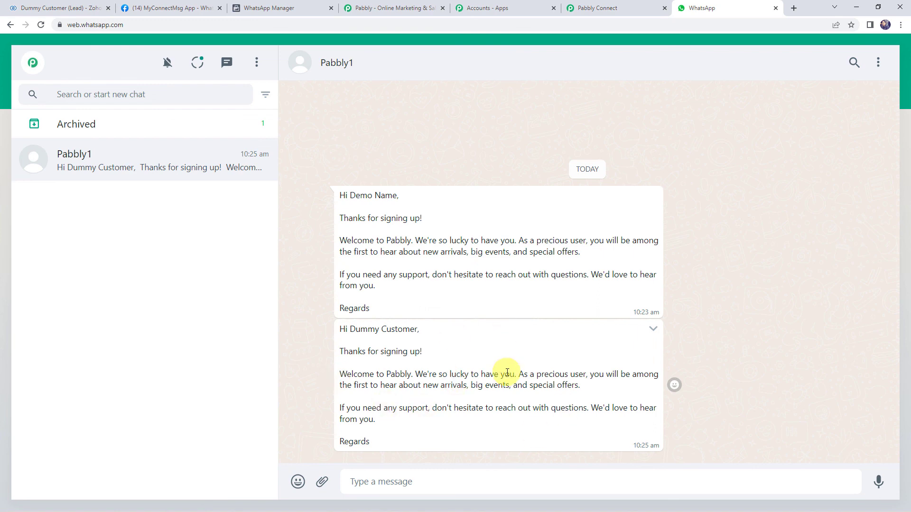
left_click(617, 5)
scroll(199, 201, "up", 10)
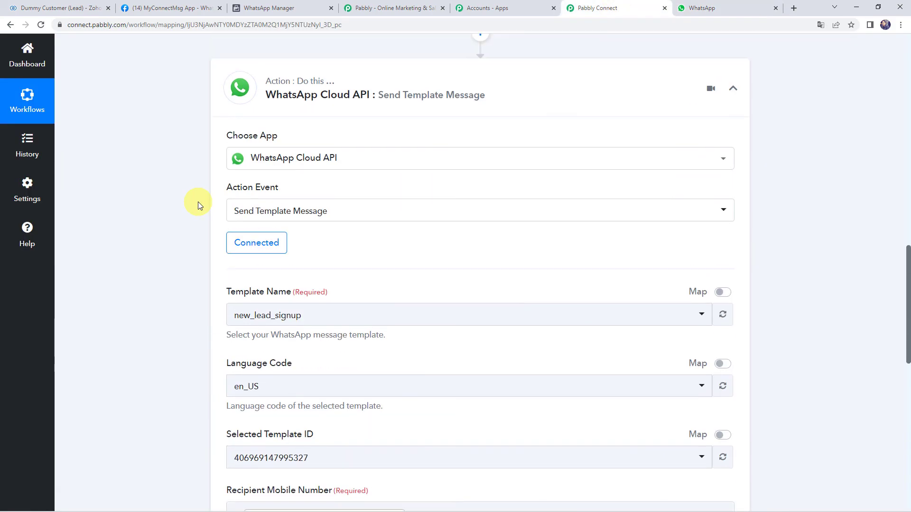
left_click(453, 95)
scroll(378, 234, "up", 15)
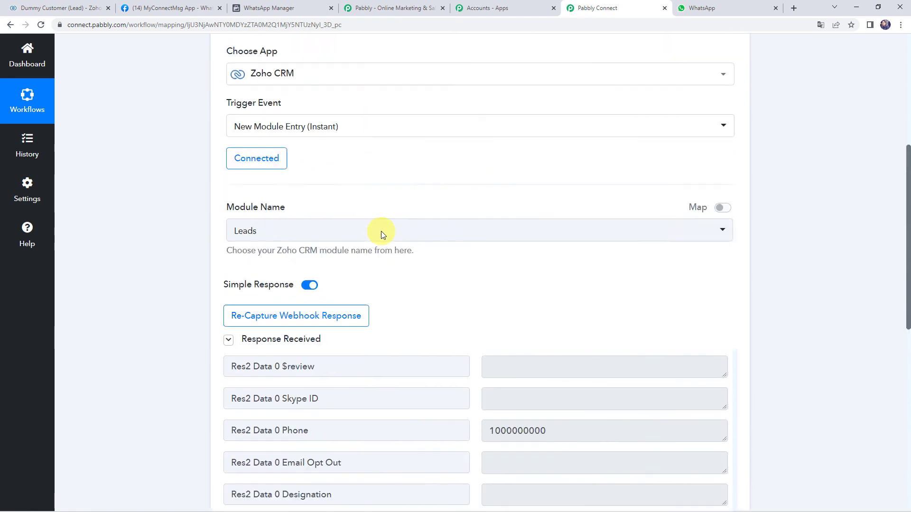
left_click(452, 208)
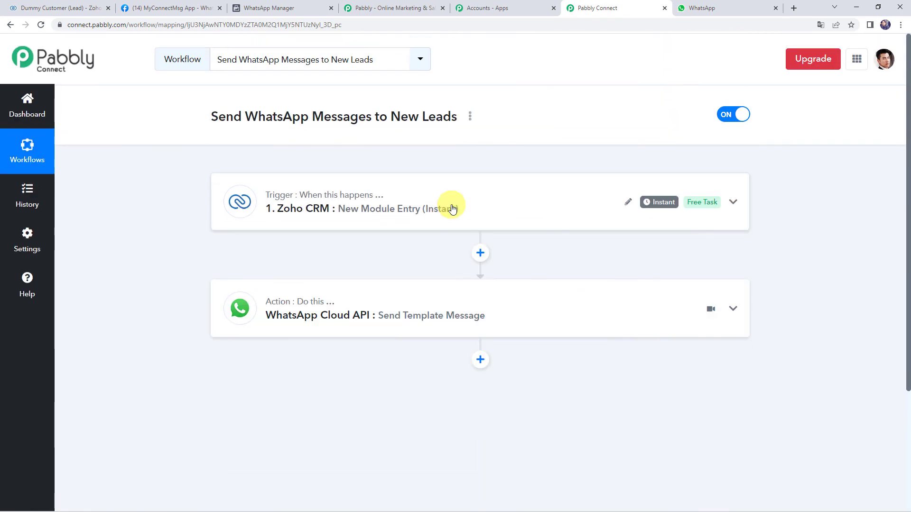